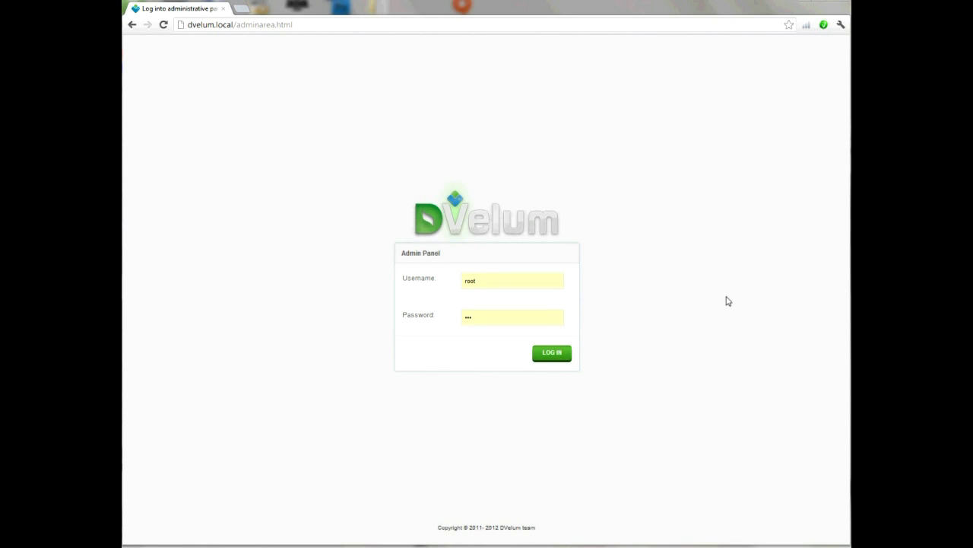
Step: Log in to the admin panel with the prefilled credentials and open the Data objects list
left_click(542, 358)
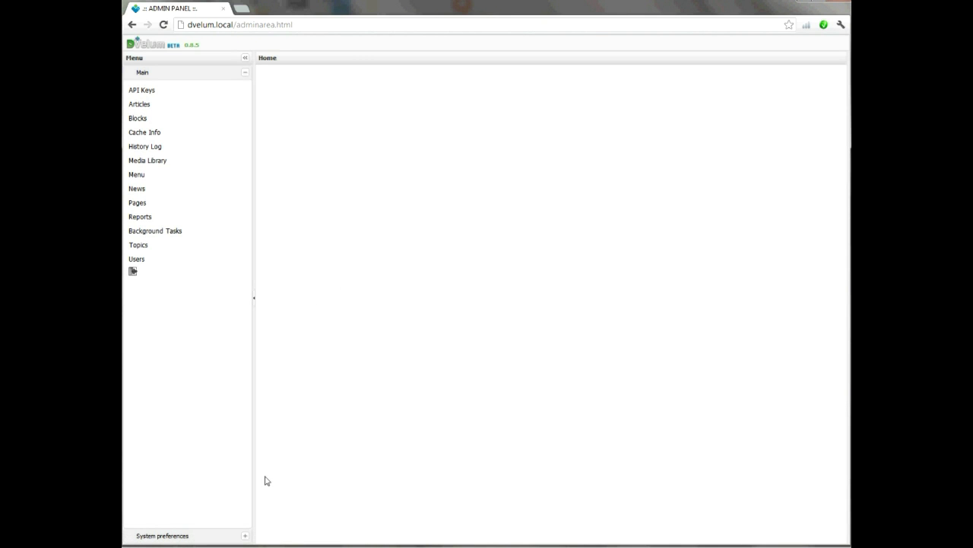
left_click(246, 536)
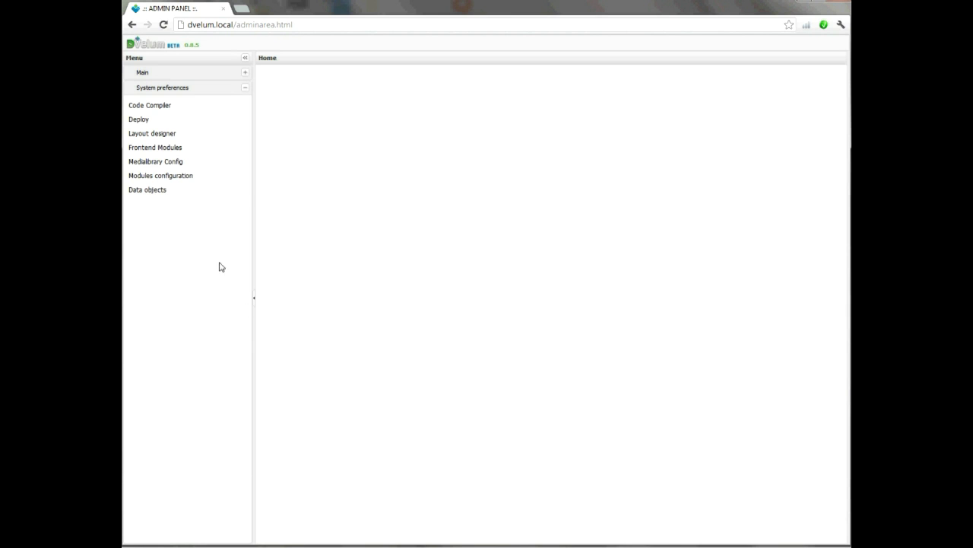
left_click(177, 197)
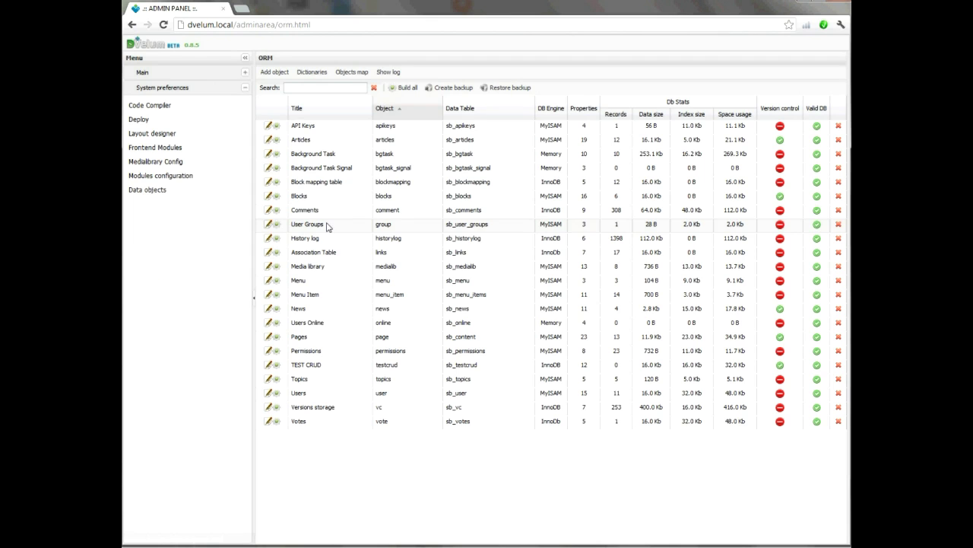
Step: Start a data object with history log enabled, object name phonebook, title Phone Book and table name phonebook
left_click(284, 74)
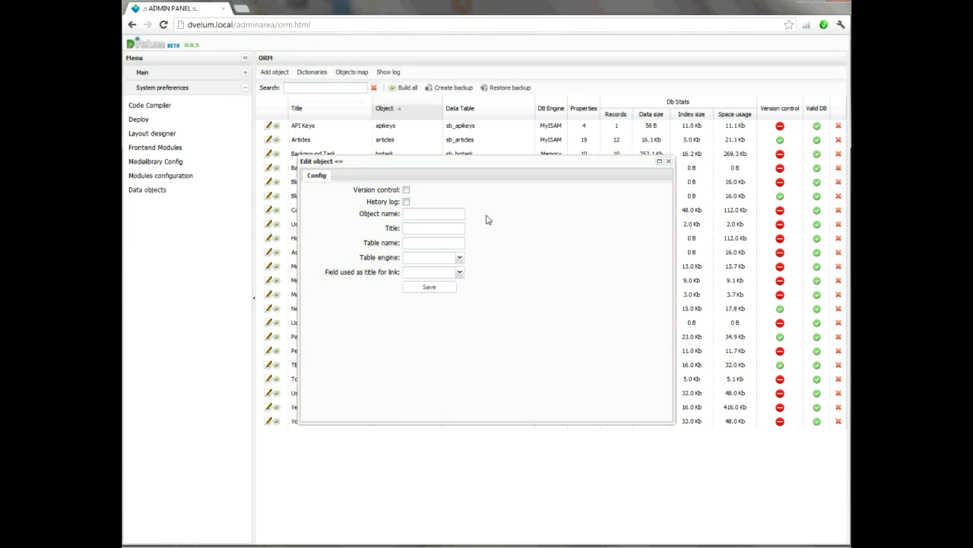
left_click(407, 202)
left_click(434, 217)
type("pho")
type("ne")
type("book")
type("Phone")
type(" Book")
key("Tab")
type("phonebook")
Step: Set the object's table engine to MyISAM and save the object
left_click(461, 260)
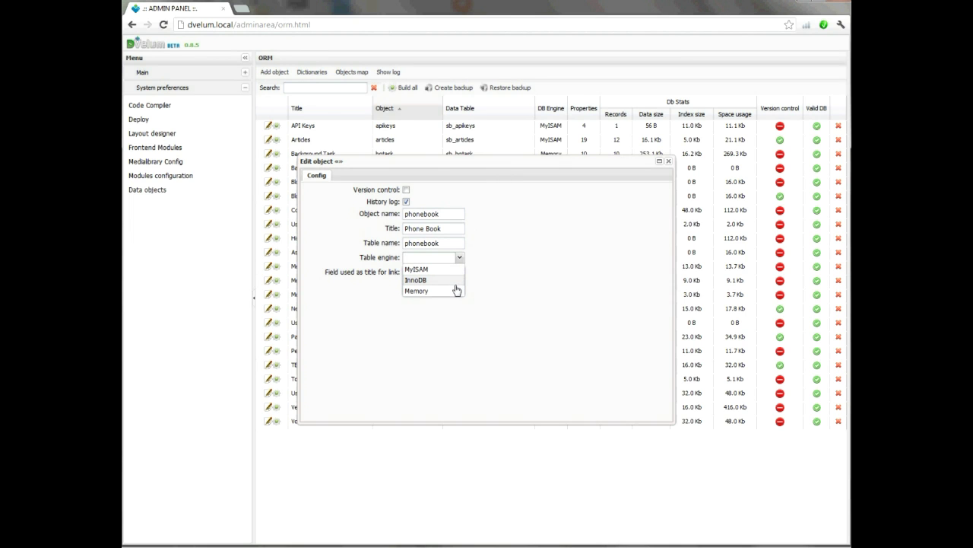
left_click(456, 270)
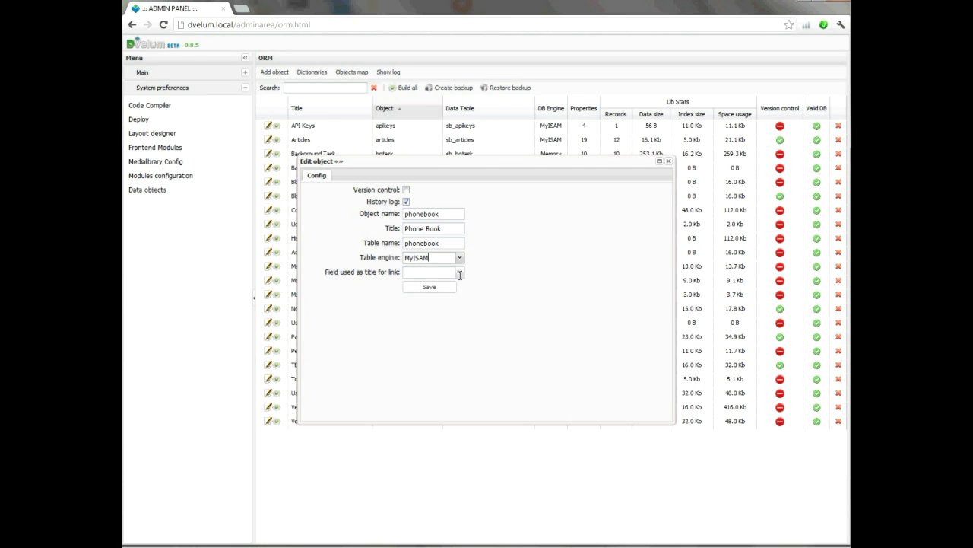
left_click(430, 286)
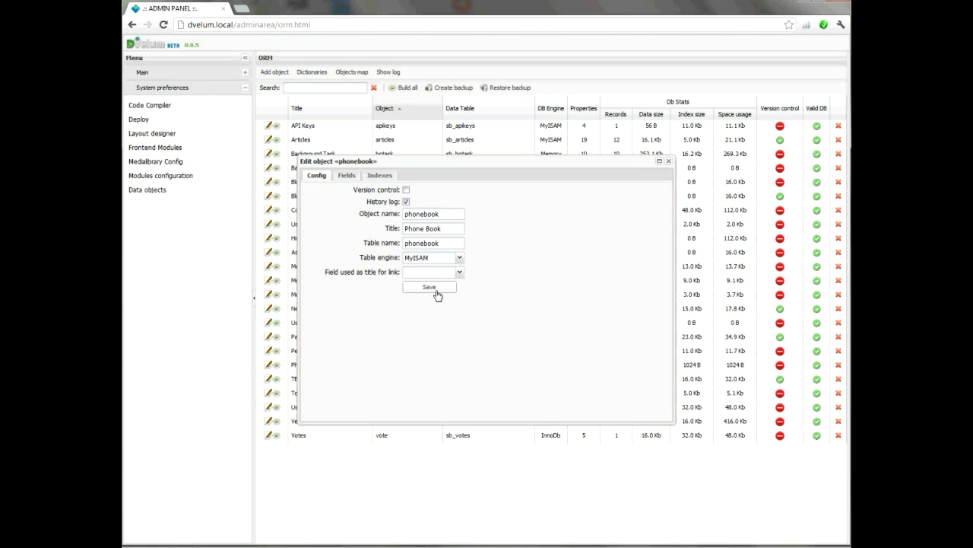
Step: Start a field in the phonebook object named first_name, titled First Name, with DB type varchar
left_click(347, 177)
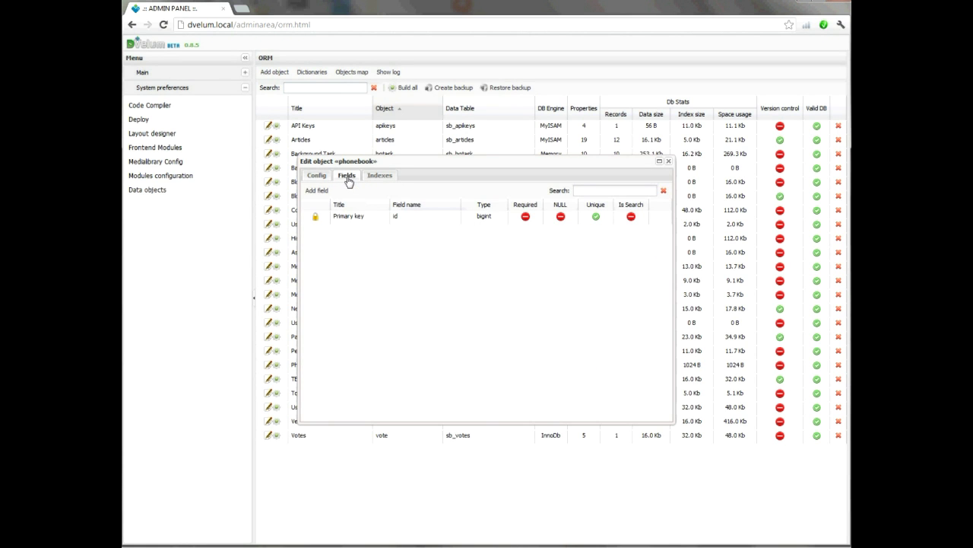
left_click(327, 191)
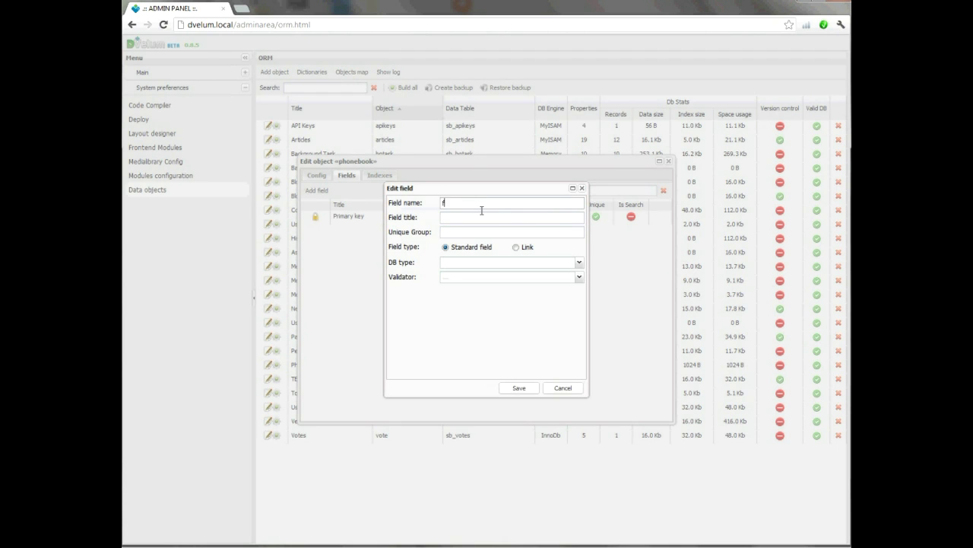
type("first_name")
key("Tab")
type("First Name")
left_click(468, 278)
left_click(467, 266)
type("var")
key("Return")
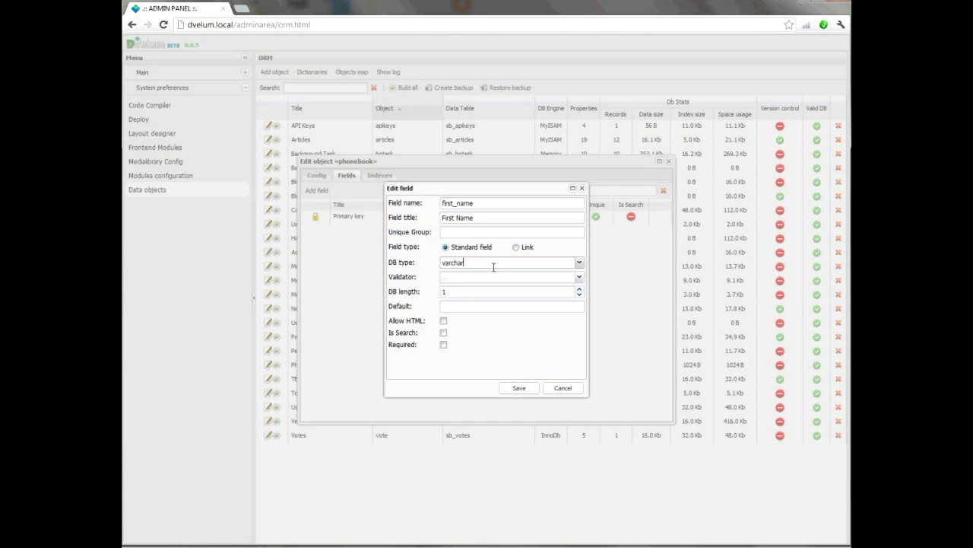
Step: Set the first_name field's DB length to 255, mark it as searchable and required, and save it
left_click_drag(472, 292, 428, 293)
type("255")
left_click(444, 334)
left_click(518, 389)
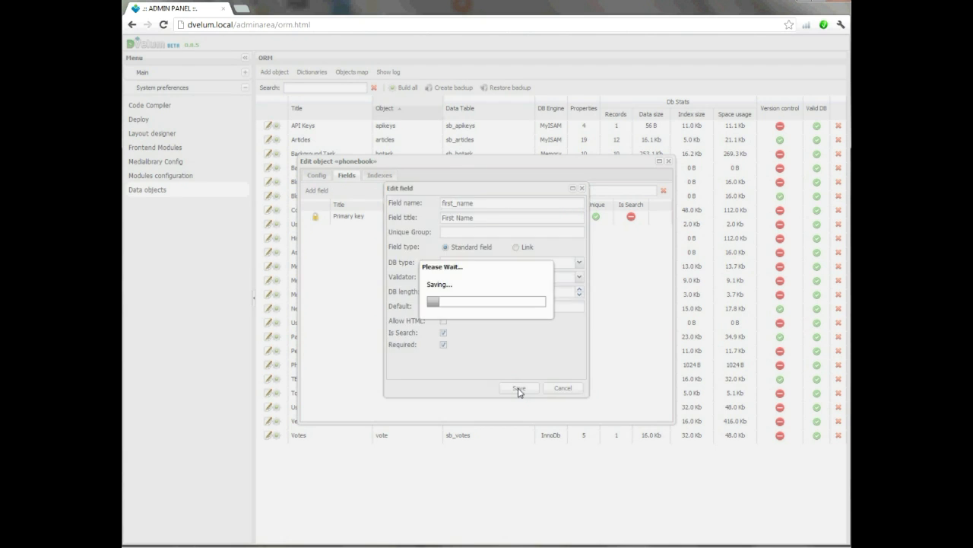
Step: Start another field named last_name, titled Last Name, with DB type varchar
left_click(316, 190)
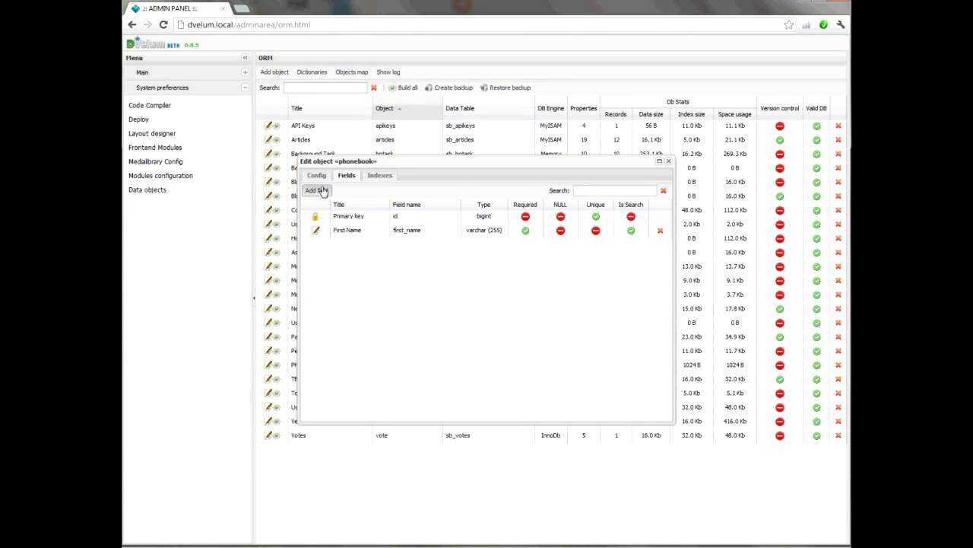
type("last_name")
key("Tab")
type("Last Name")
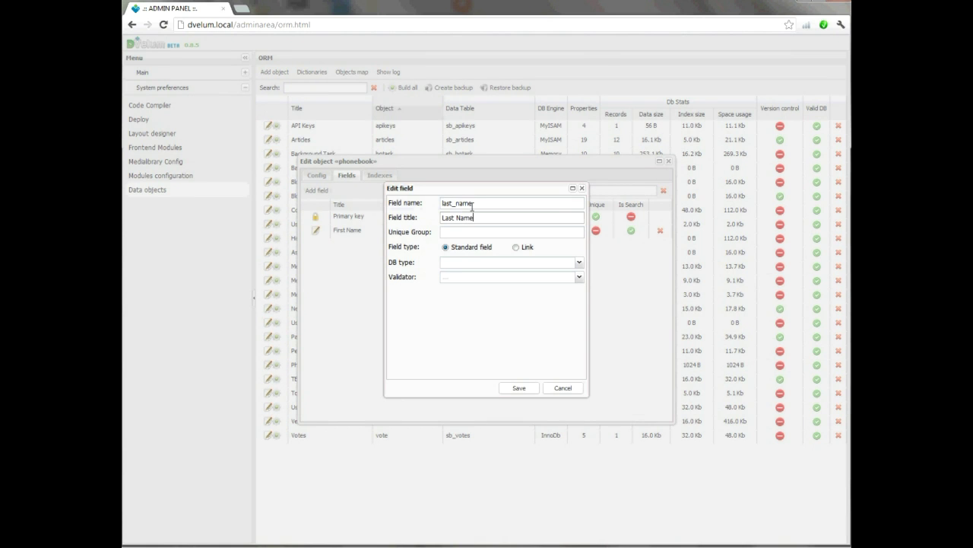
key("Tab")
key("Tab")
key("Tab")
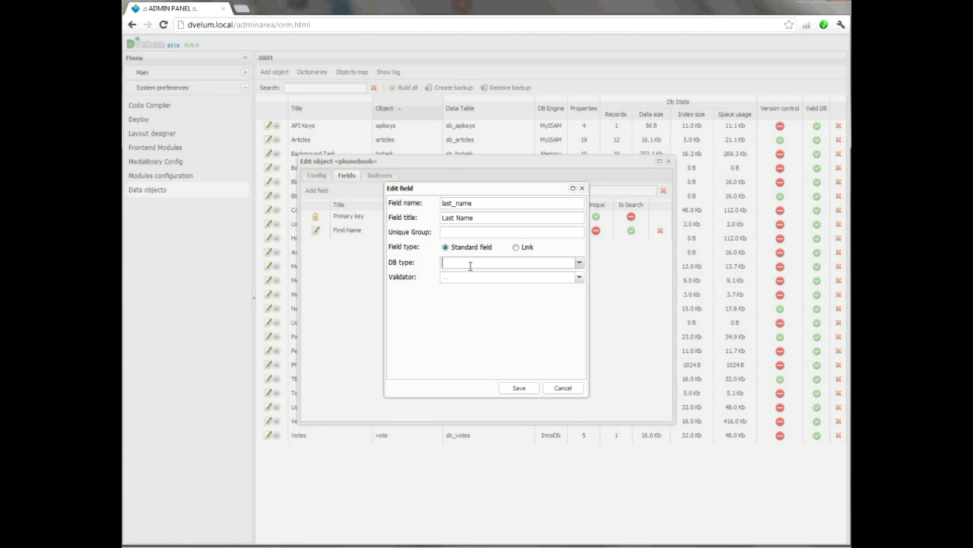
type("var")
key("Return")
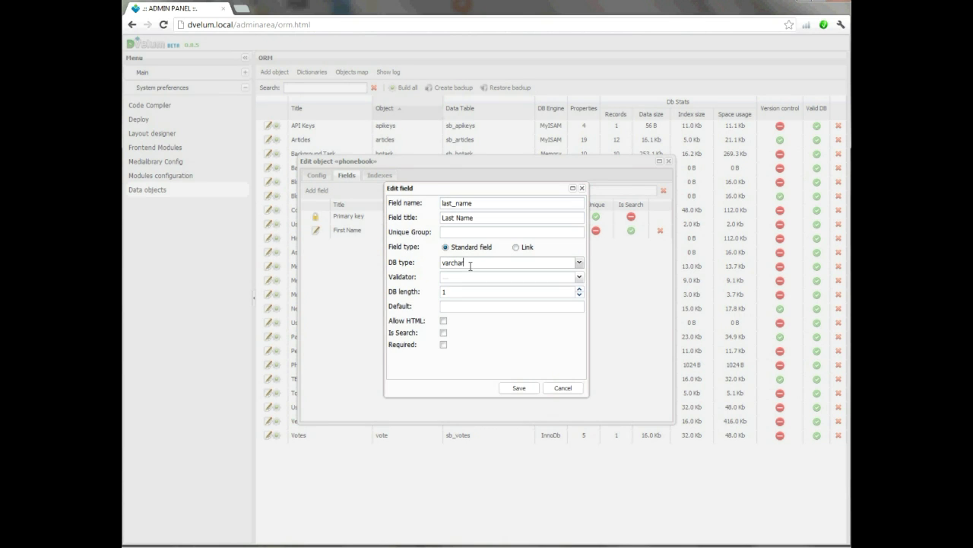
Step: Give the last_name field a DB length of 255, make it searchable and required, and save it
double_click(442, 291)
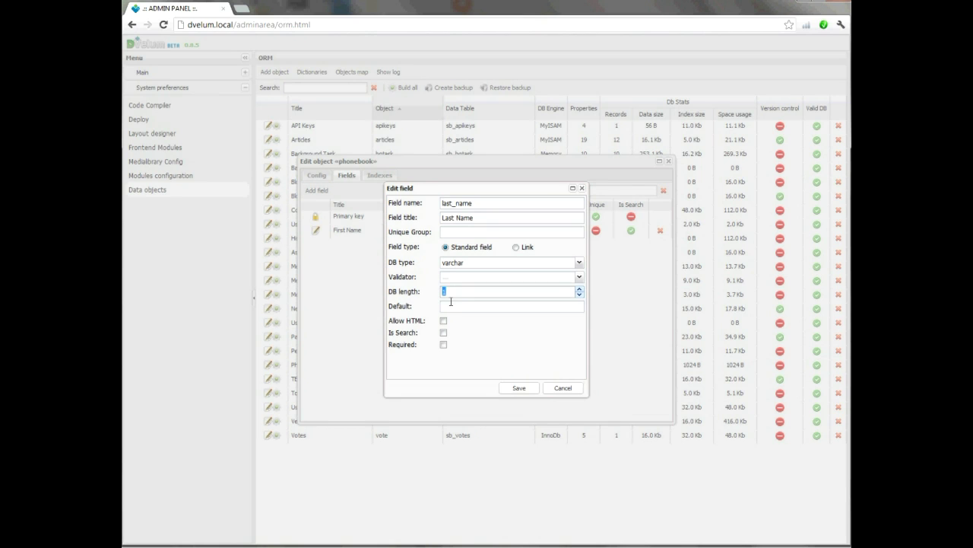
type("255")
left_click(443, 332)
left_click(443, 345)
left_click(519, 388)
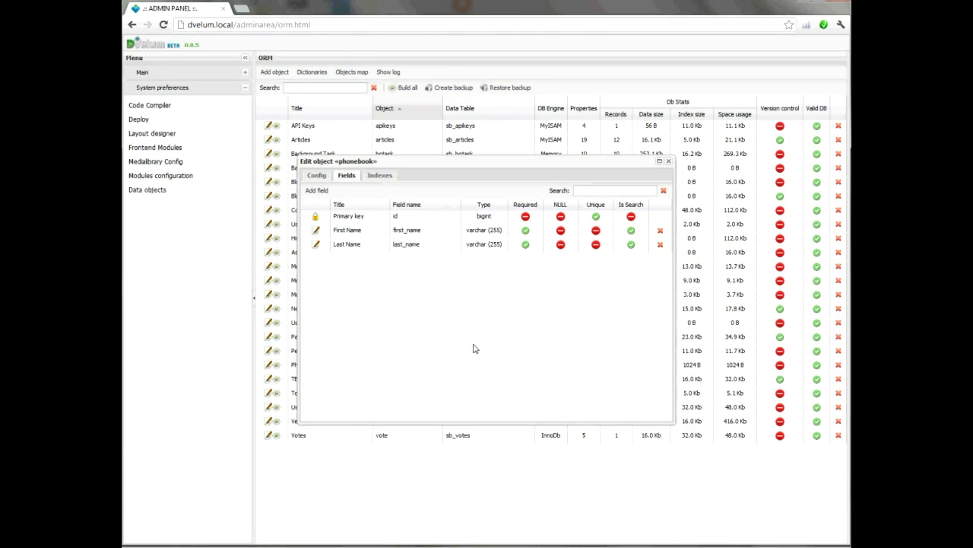
Step: Start a third field named phone, titled Phone, with DB type varchar
left_click(321, 191)
type("phone")
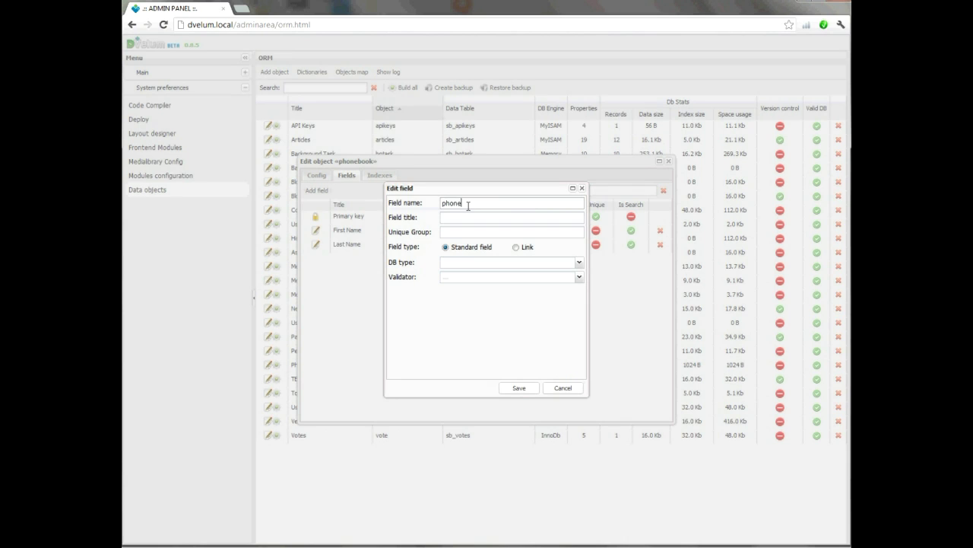
key("Tab")
type("Phone")
left_click(474, 265)
type("var")
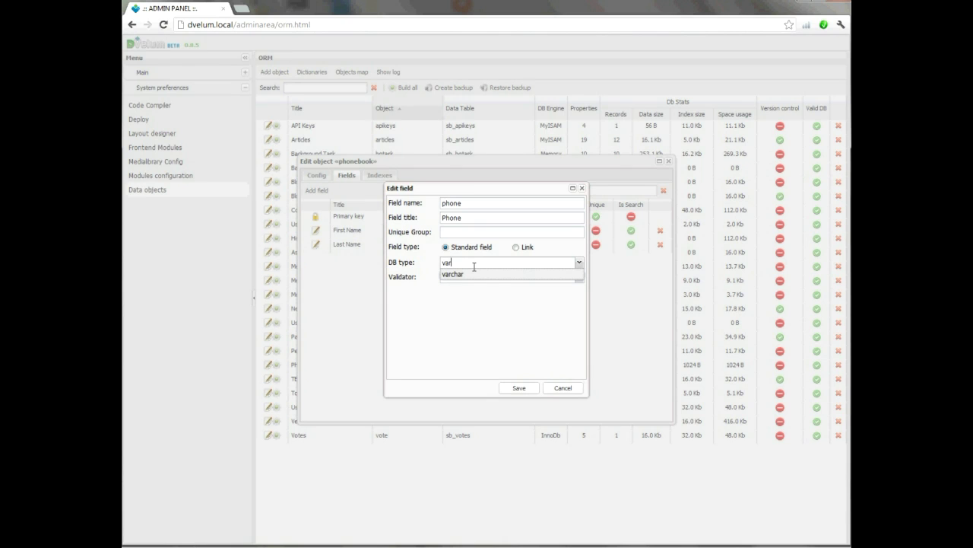
key("Return")
Step: Save the phone field with DB length 255, searchable and required, and close the phonebook object editor
left_click(460, 295)
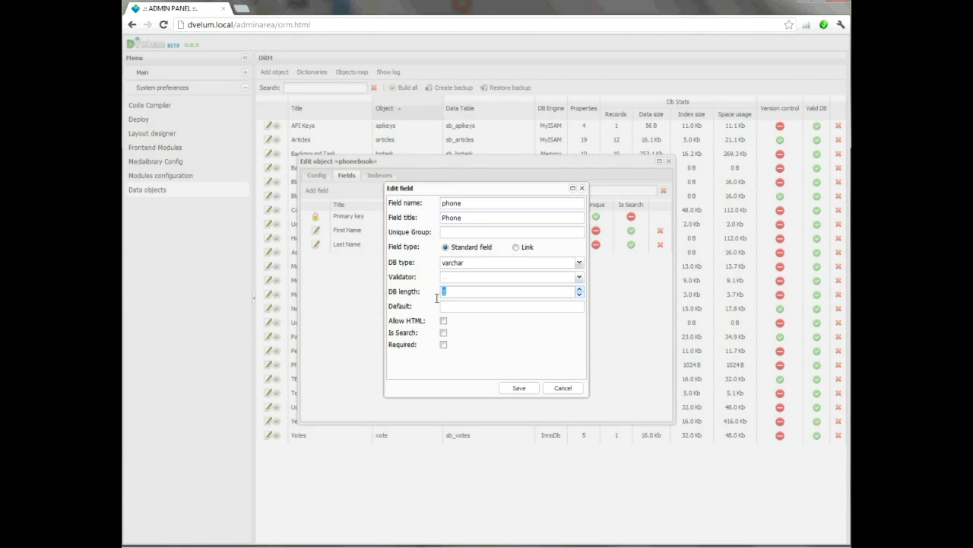
type("255")
left_click(444, 333)
left_click(445, 345)
left_click(518, 388)
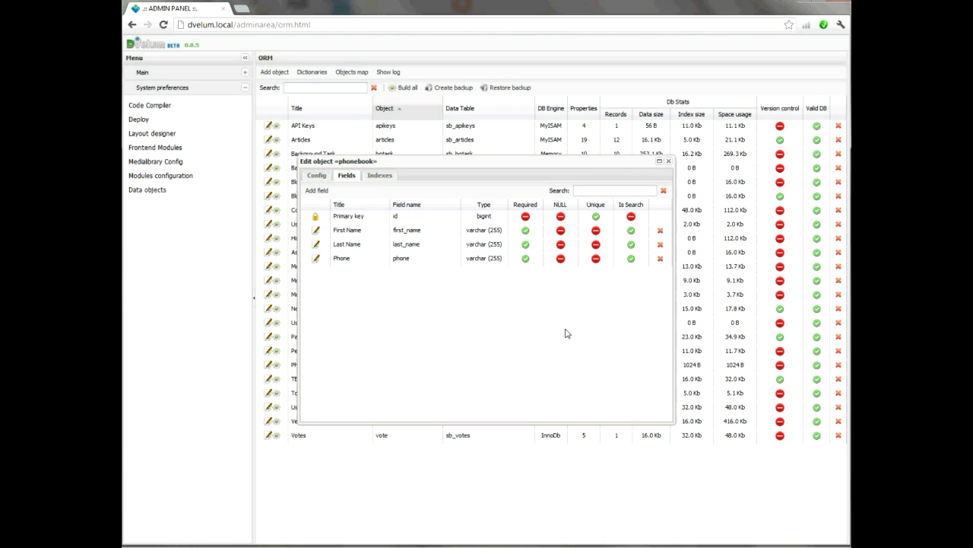
left_click(670, 161)
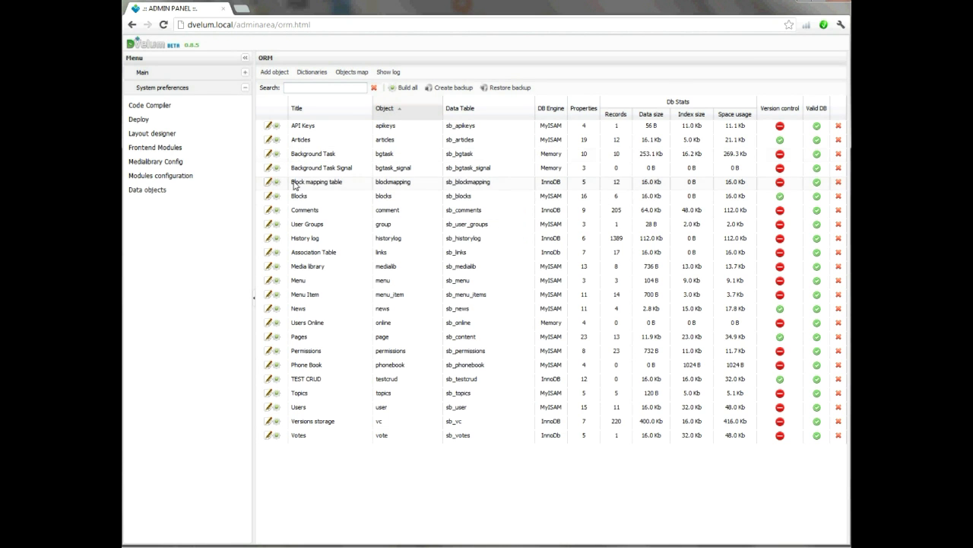
Step: Create a dictionary named phone_group
left_click(311, 72)
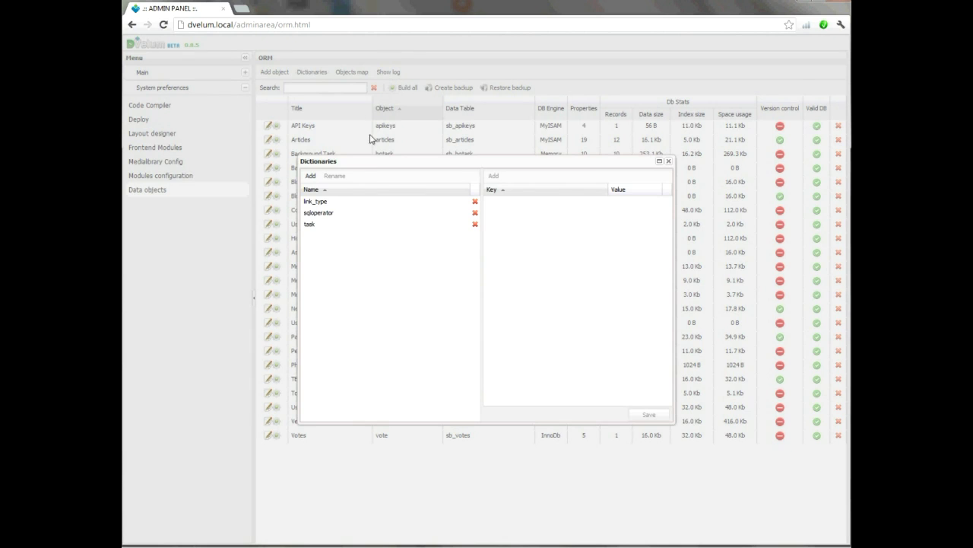
left_click(311, 175)
left_click(473, 292)
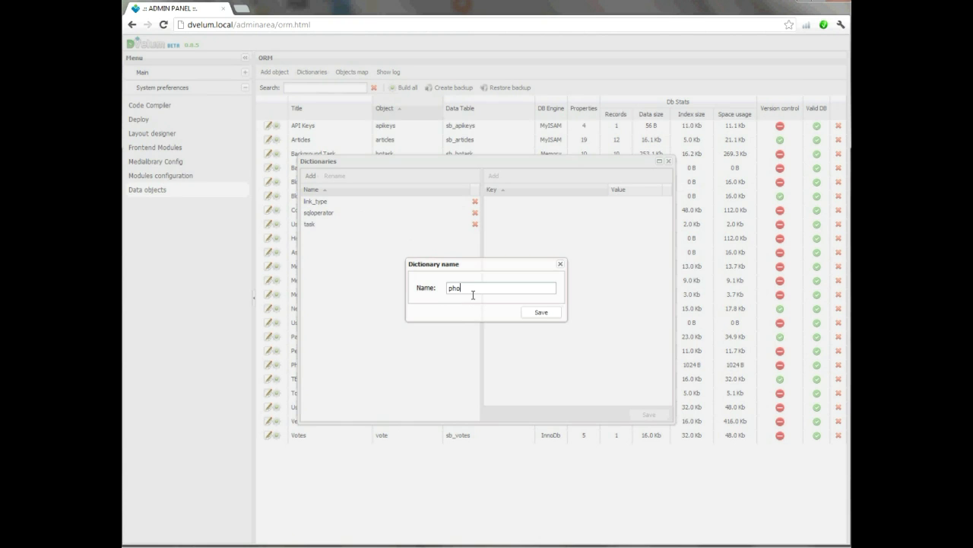
type("phone_group")
left_click(540, 313)
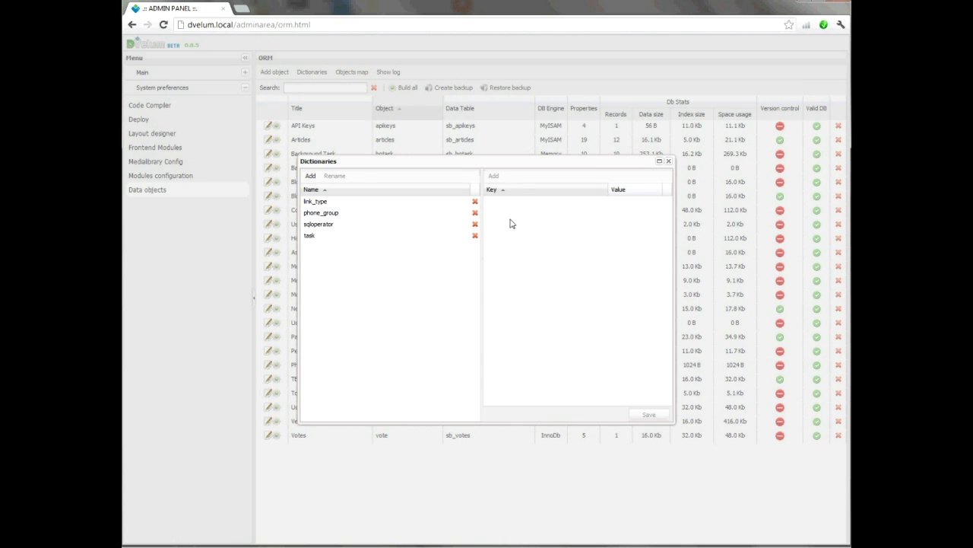
Step: Add a record to the phone_group dictionary with key home and value Home
left_click(406, 214)
left_click(494, 176)
left_click_drag(522, 207, 488, 207)
type("home")
key("Tab")
key("ctrl+a")
type("Home")
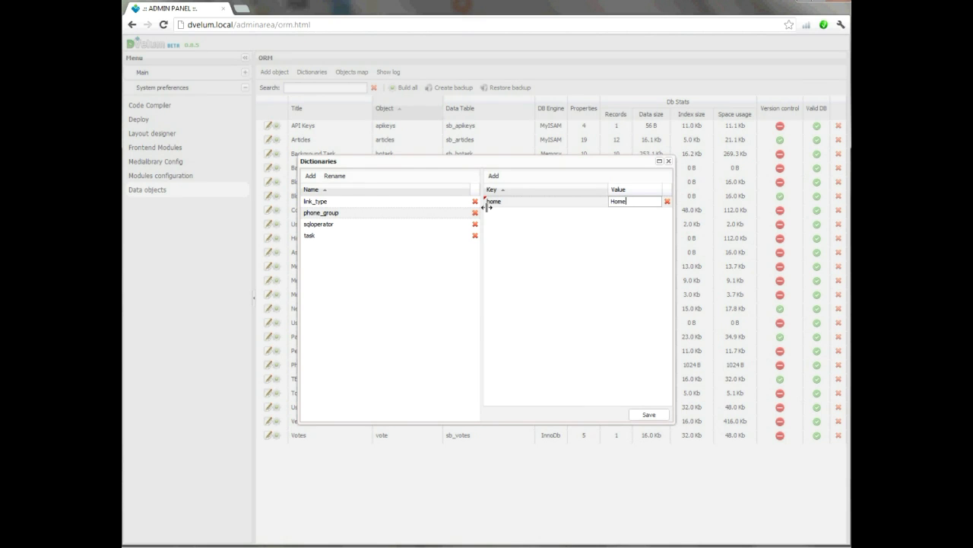
key("Return")
Step: Add a second record to the phone_group dictionary with key work and value Work
left_click(493, 176)
left_click_drag(516, 206, 484, 206)
type("wo")
key("Tab")
key("ctrl+a")
type("Work")
left_click(576, 240)
Step: Add a third phone_group record with key friends and value Friends, save the records and close the dictionaries
left_click(493, 176)
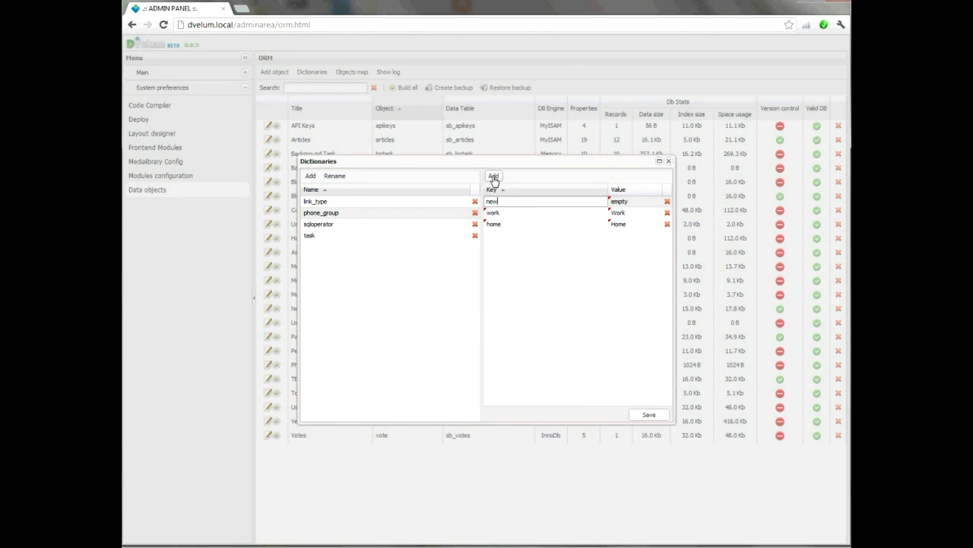
double_click(495, 202)
type("friends")
left_click(635, 204)
left_click_drag(644, 205, 590, 203)
type("Frie")
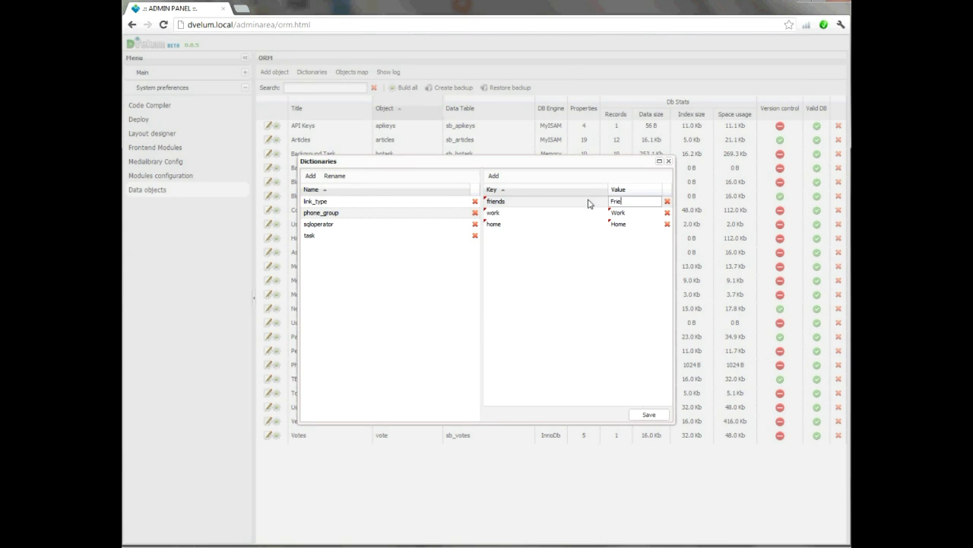
key("Return")
left_click(638, 415)
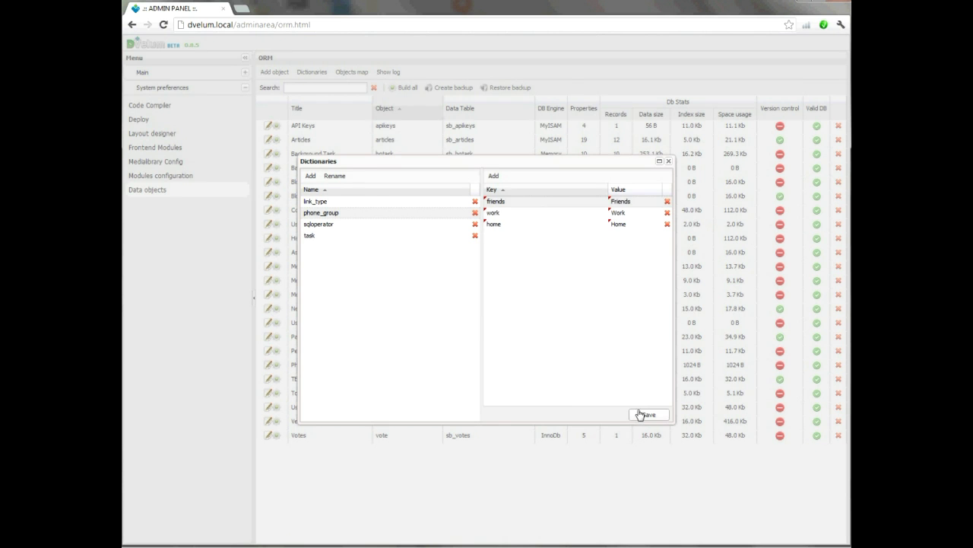
left_click(669, 161)
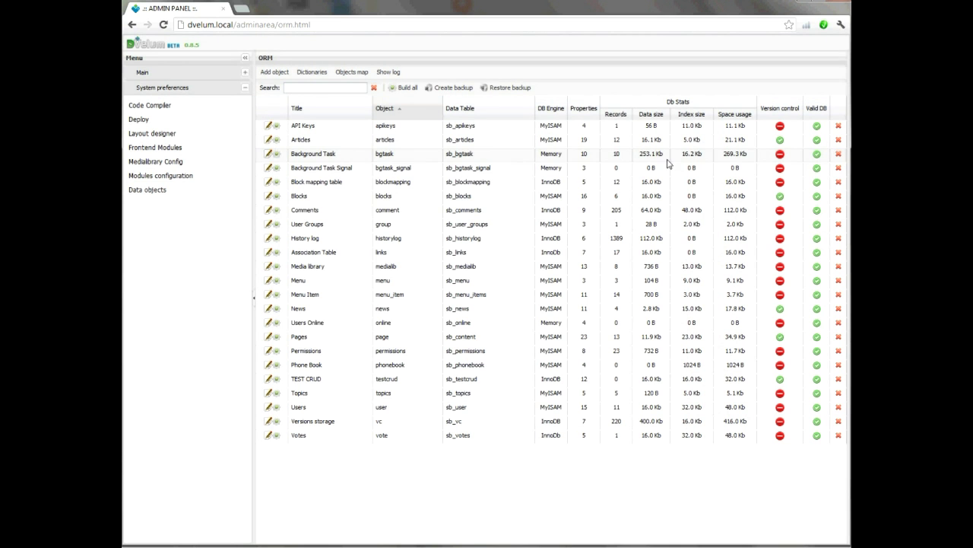
Step: Start a new field in the Phone Book object with field name group and title Group
double_click(512, 366)
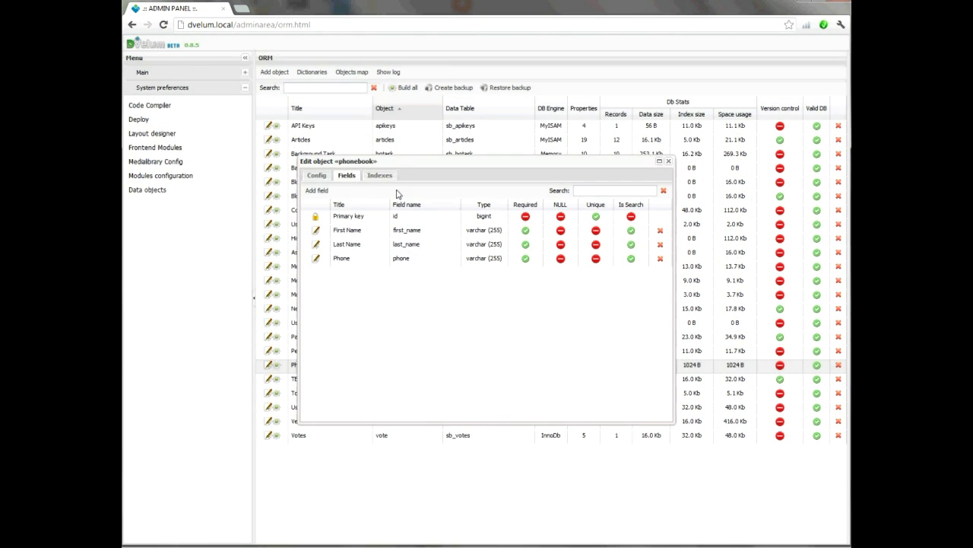
left_click(316, 190)
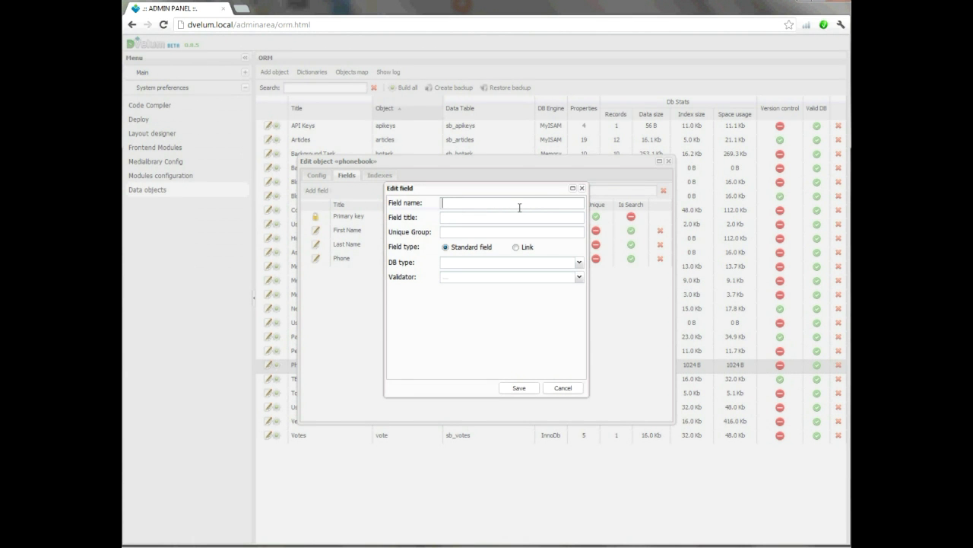
type("group")
key("Tab")
type("Group")
Step: Make the group field a dictionary link to phone_group, save it and close the Phone Book object
left_click(514, 248)
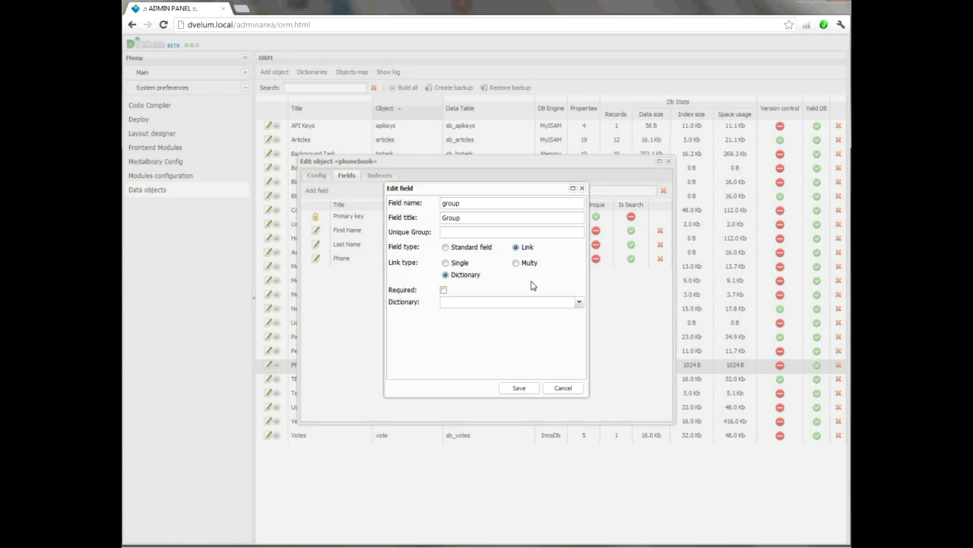
left_click(578, 302)
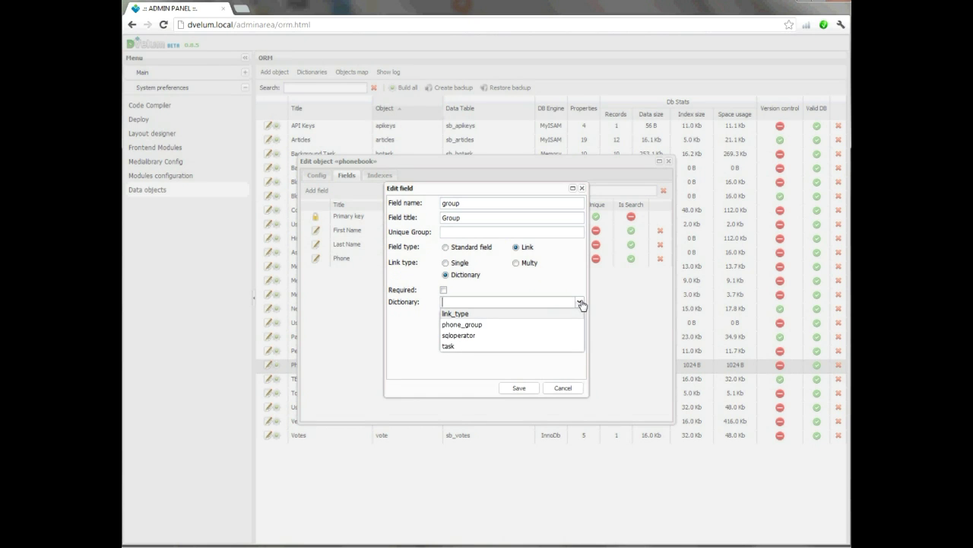
left_click(488, 326)
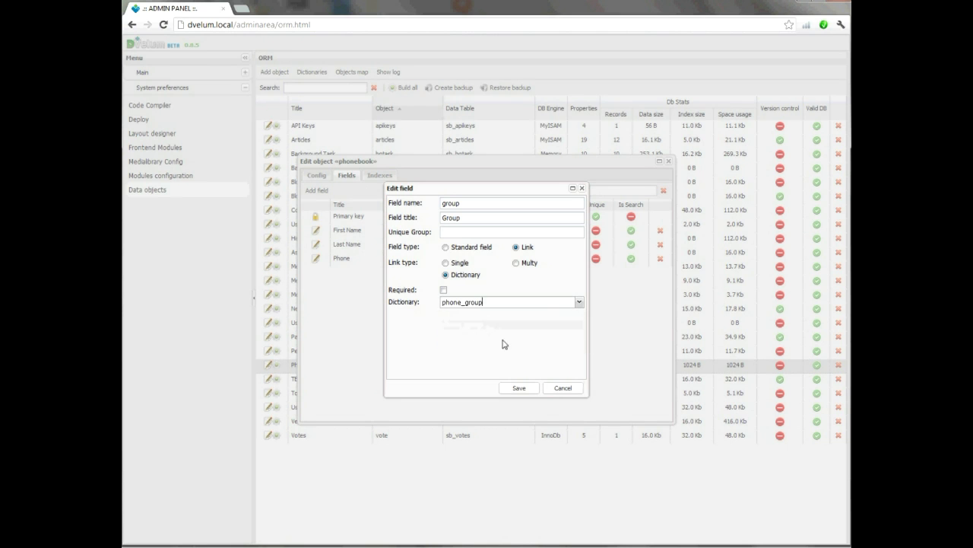
left_click(533, 388)
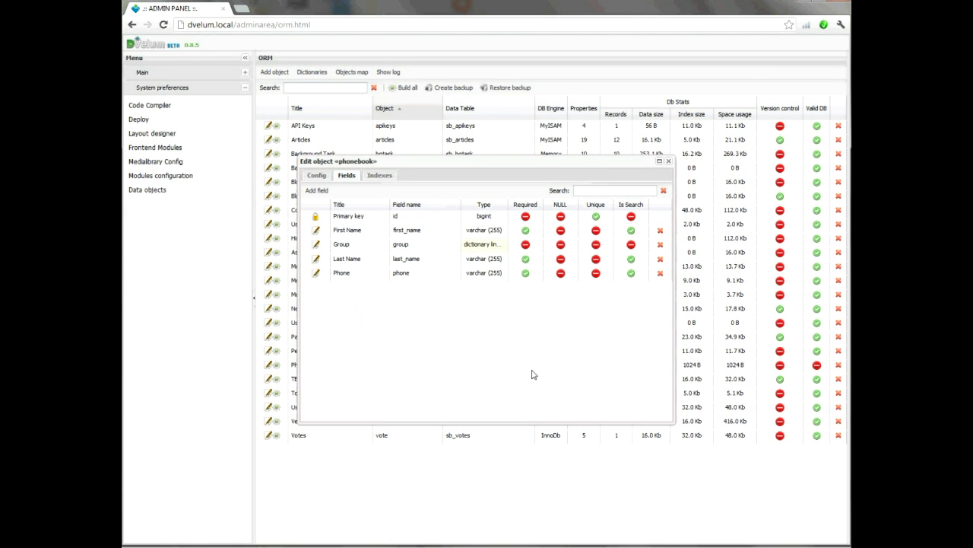
left_click(670, 162)
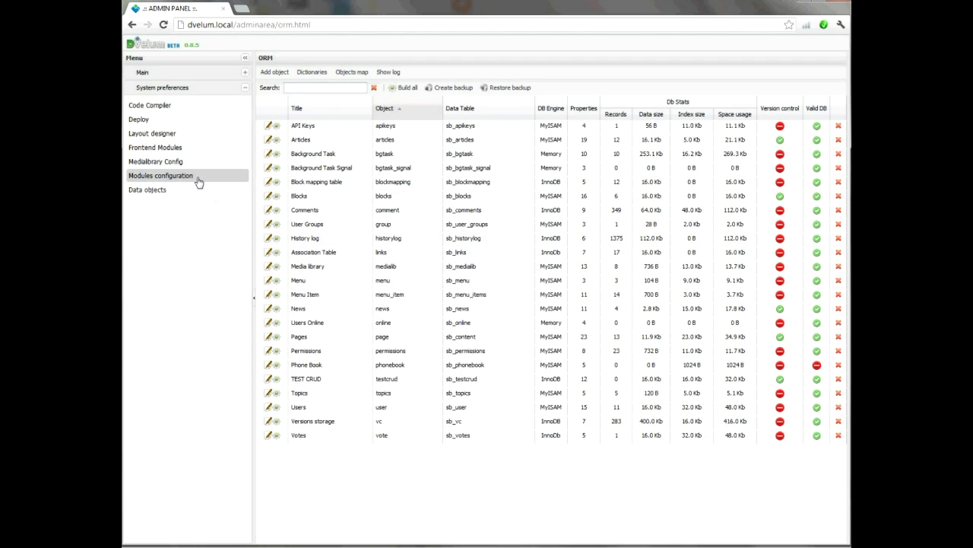
Step: Create a module from the Phone Book object in the modules configuration and save the module list
left_click(161, 176)
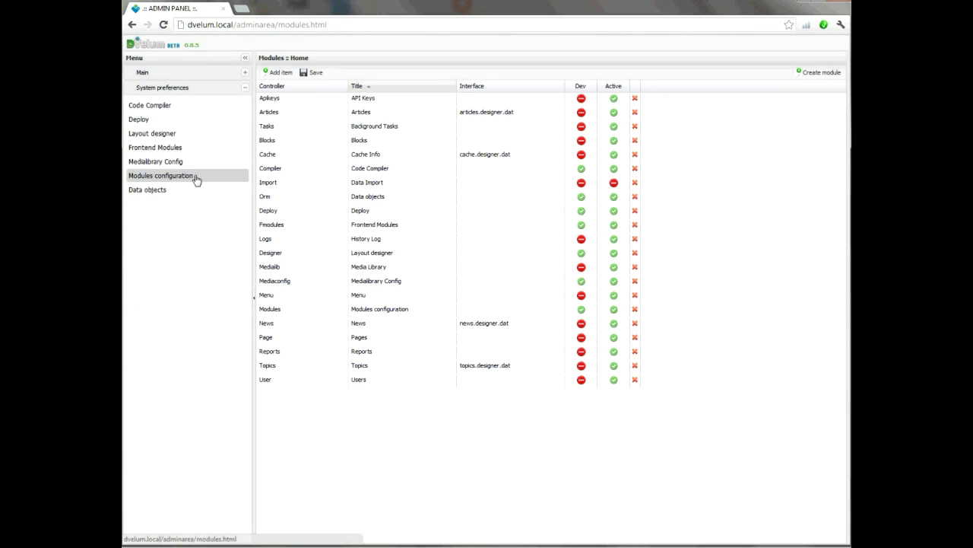
left_click(812, 73)
left_click(583, 280)
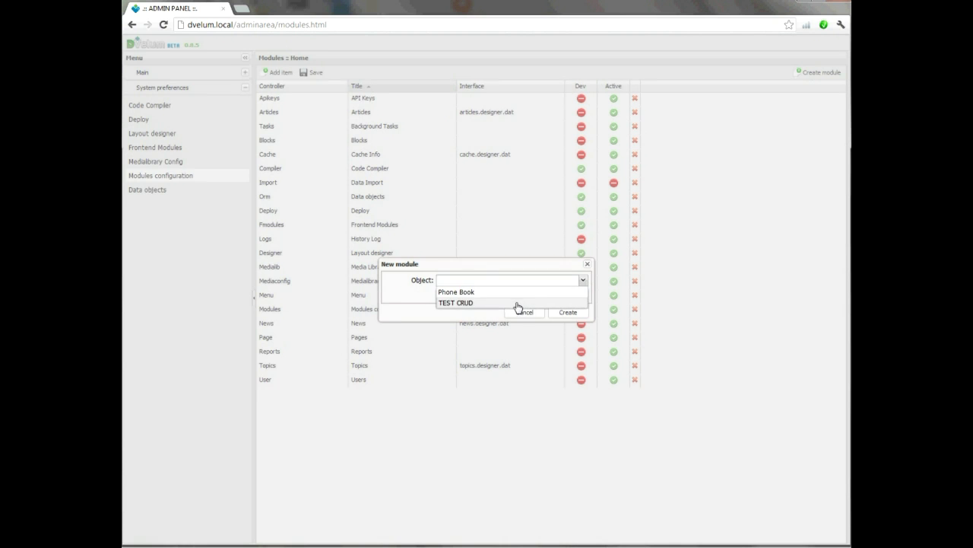
left_click(508, 293)
left_click(569, 312)
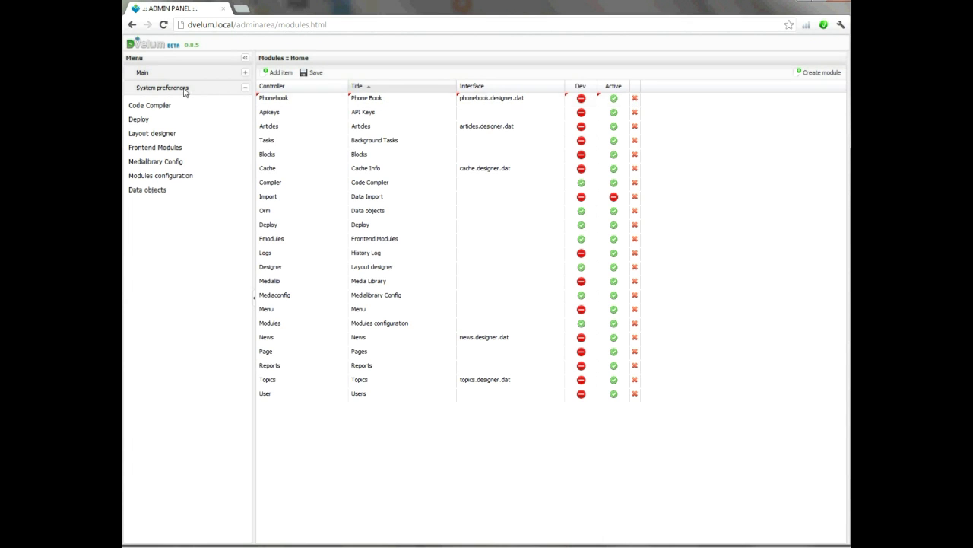
left_click(311, 74)
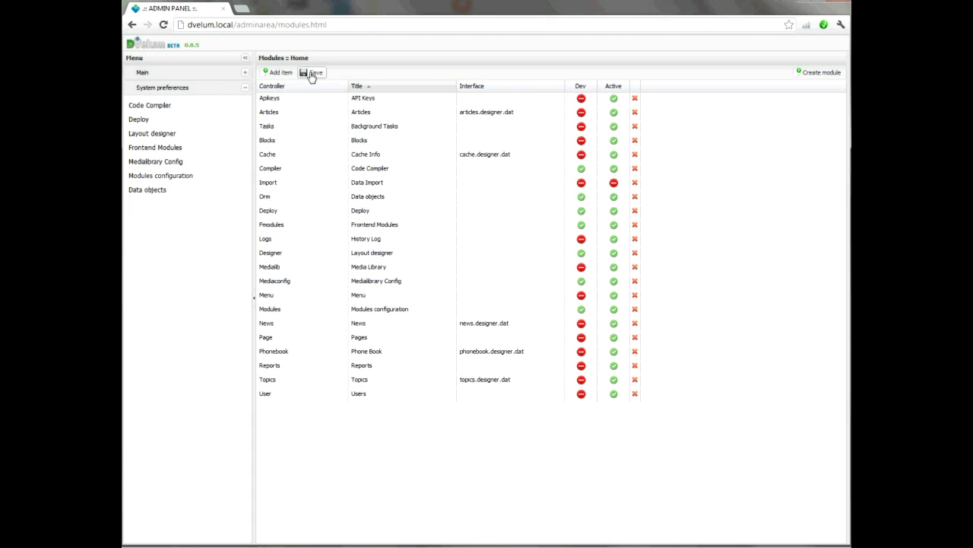
Step: Reload the admin panel and open the Phone Book module
left_click(213, 73)
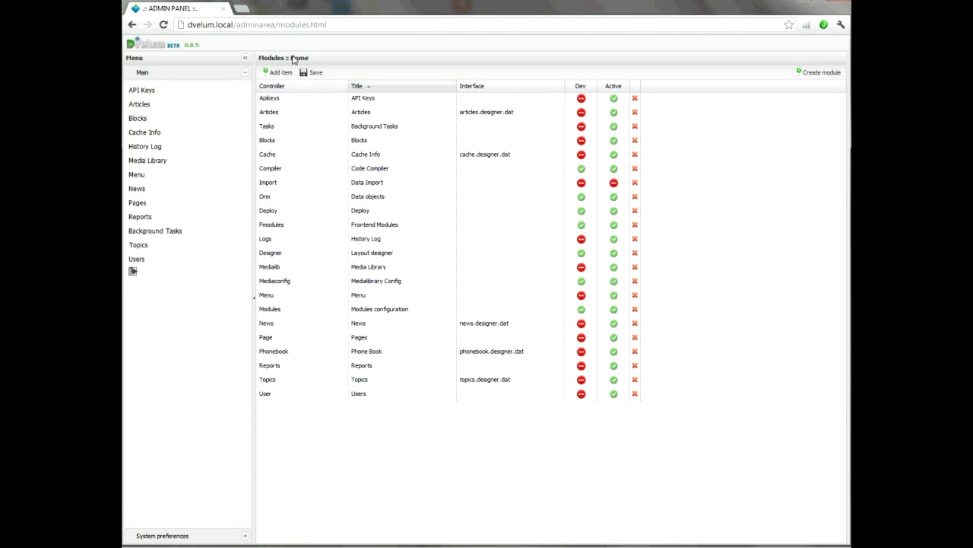
left_click(167, 26)
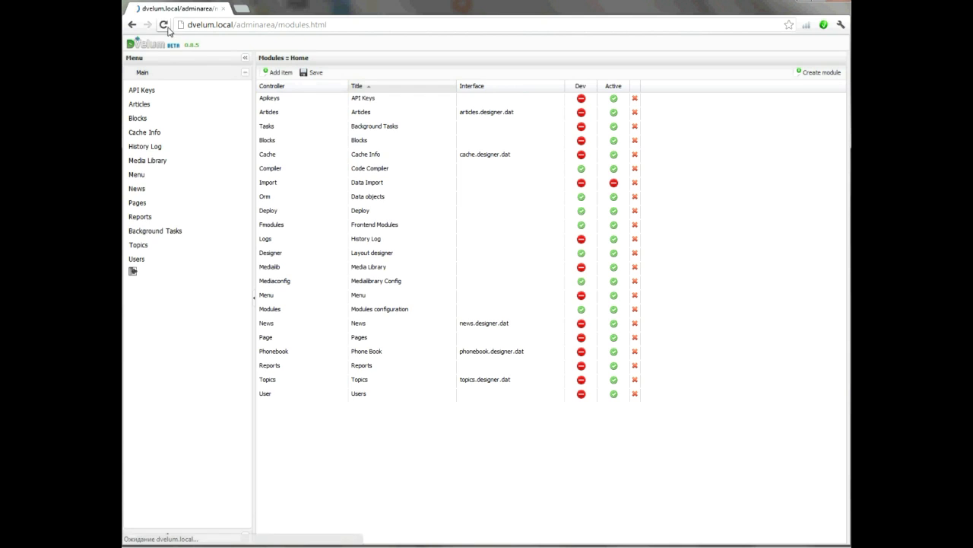
left_click(182, 218)
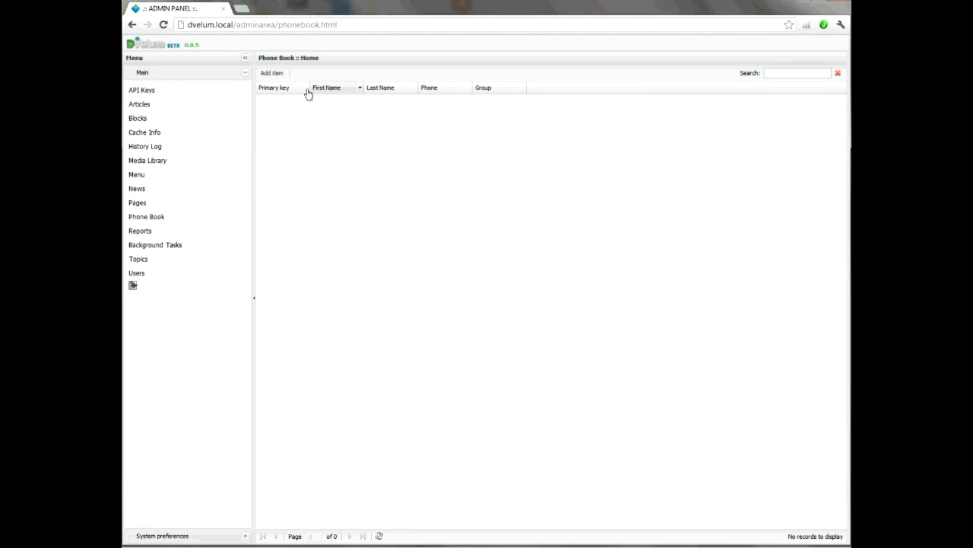
Step: Add a first contact with first name, last name and phone number in the Friends group, save and close it
left_click(277, 74)
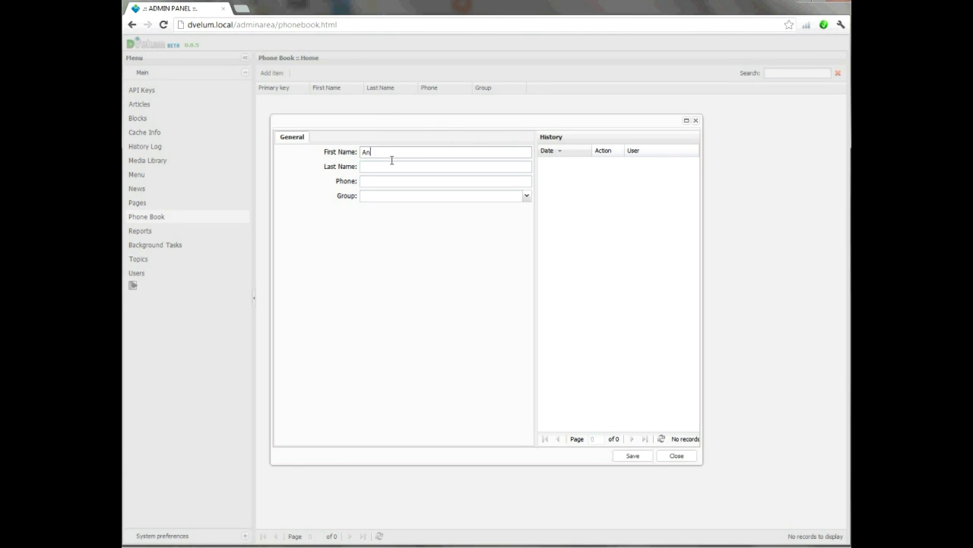
key("Tab")
left_click(525, 195)
left_click(494, 206)
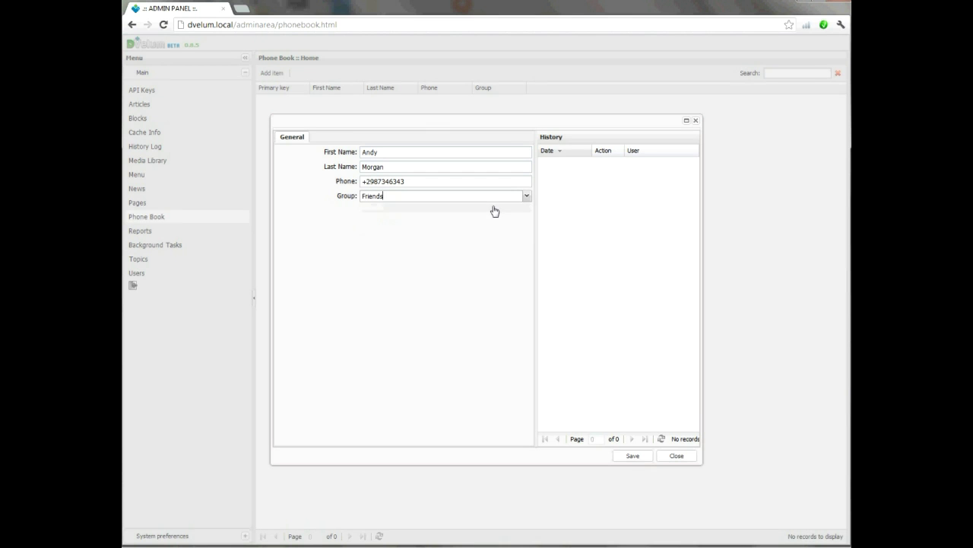
left_click(633, 455)
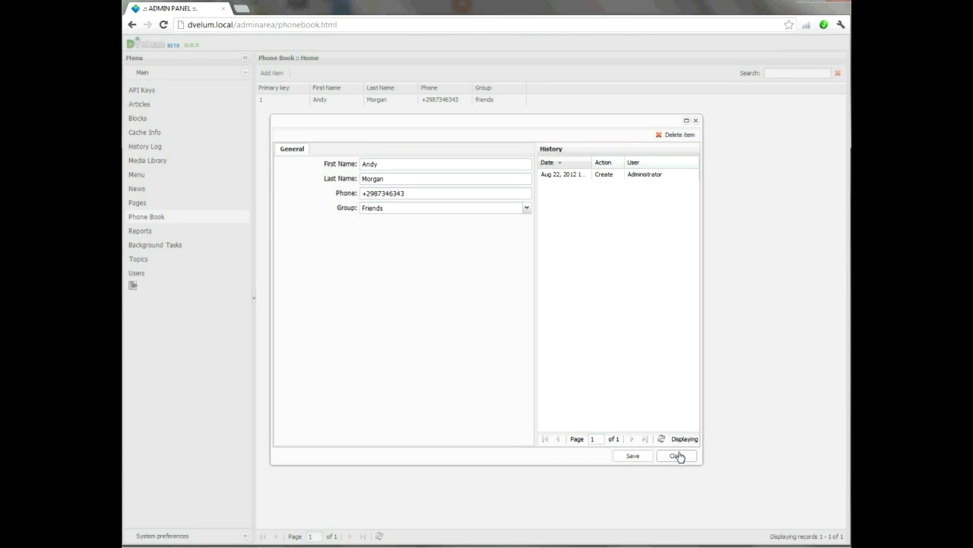
left_click(676, 455)
Step: Add a second contact with first name, last name and phone number in the Work group, save and close it
left_click(272, 73)
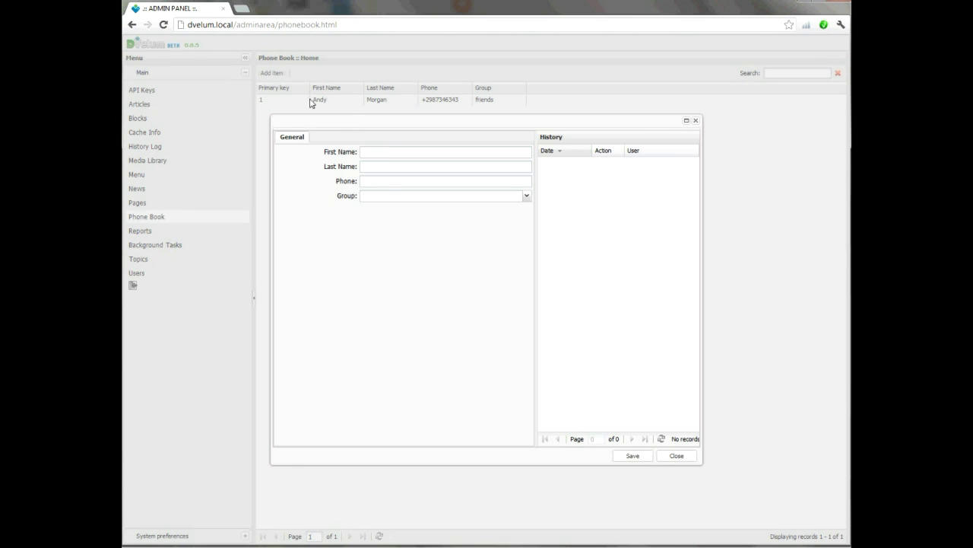
left_click(391, 157)
left_click(402, 184)
left_click(526, 196)
left_click(492, 220)
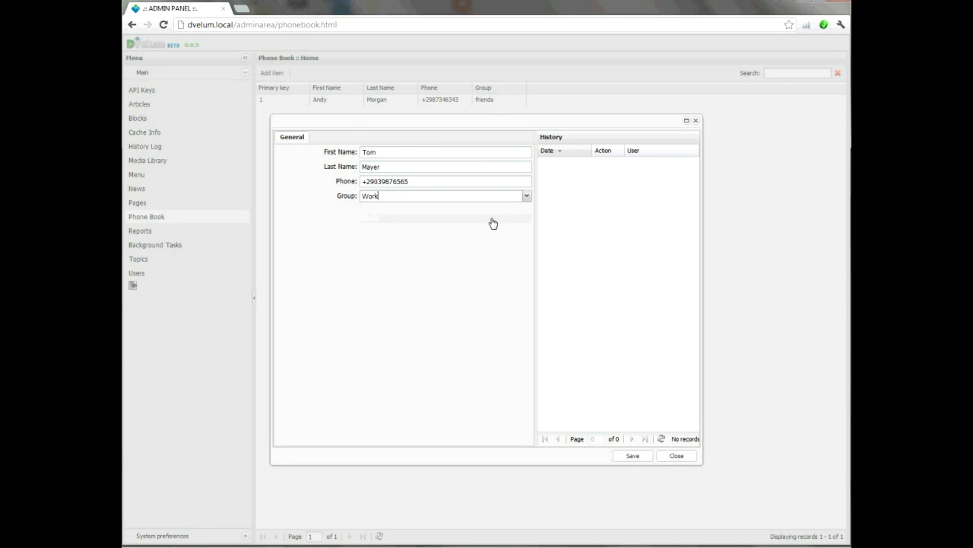
left_click(631, 456)
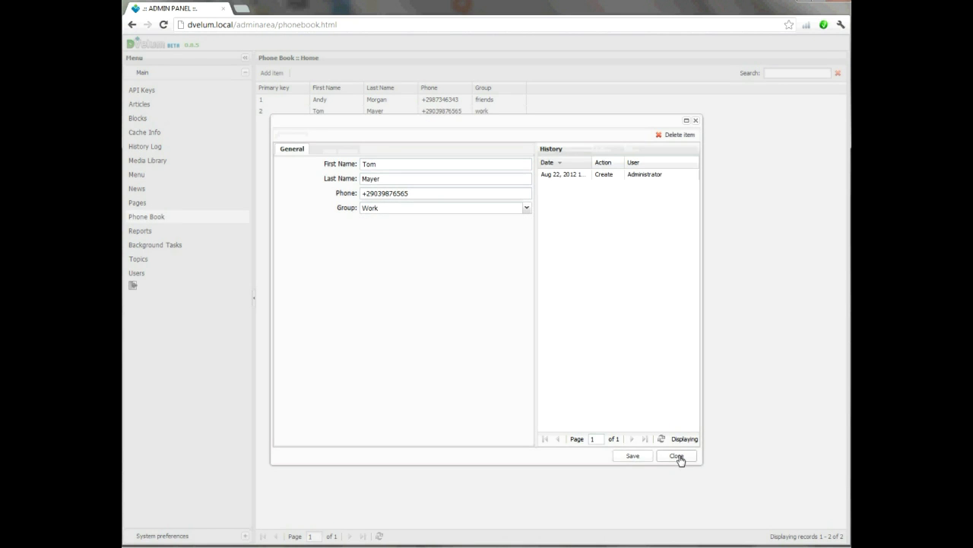
left_click(677, 457)
Step: Add a third contact with first name, last name and phone number in the Home group, save and close it
left_click(276, 72)
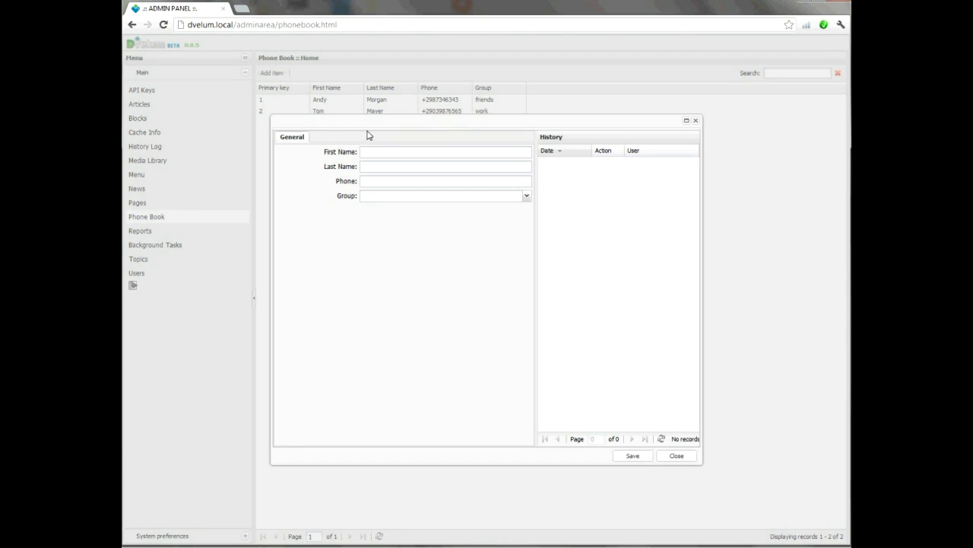
left_click(390, 158)
left_click(403, 166)
left_click(410, 183)
left_click(527, 197)
left_click(469, 229)
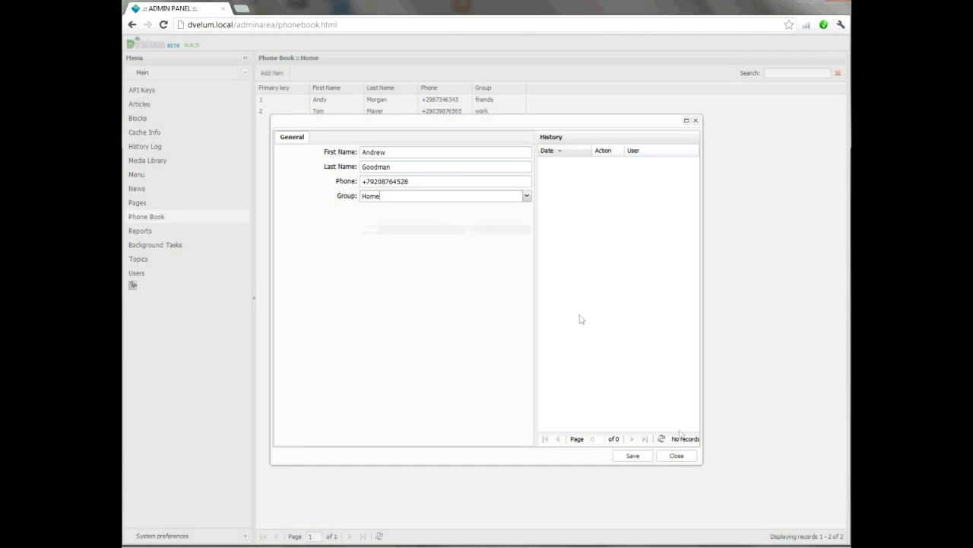
left_click(643, 456)
left_click(677, 455)
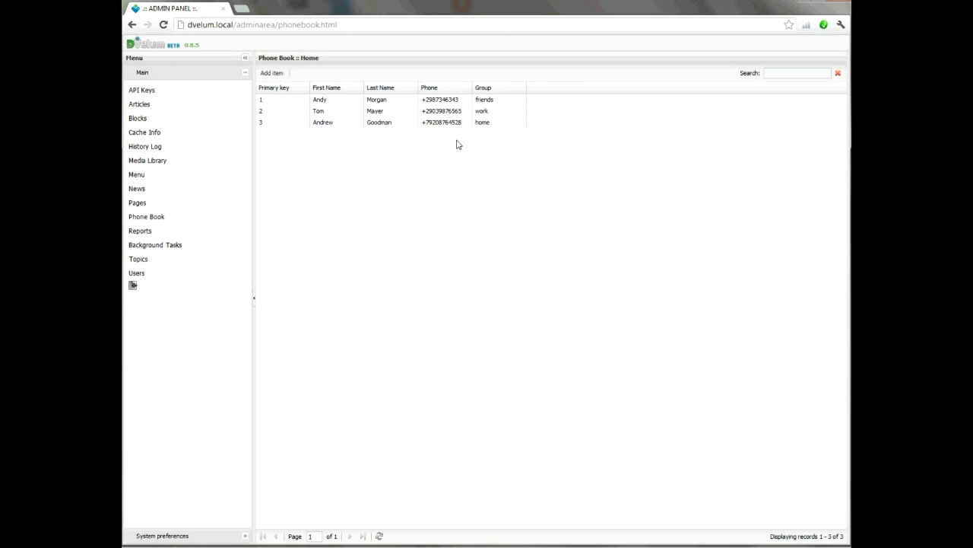
Step: Change the last digit of the Work contact's phone number to 6, save and close the record
double_click(397, 111)
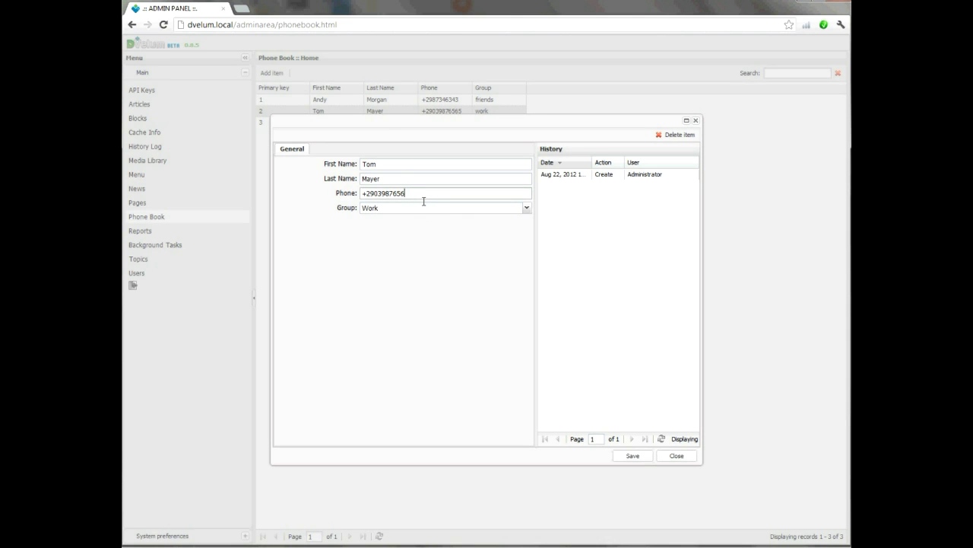
left_click(632, 455)
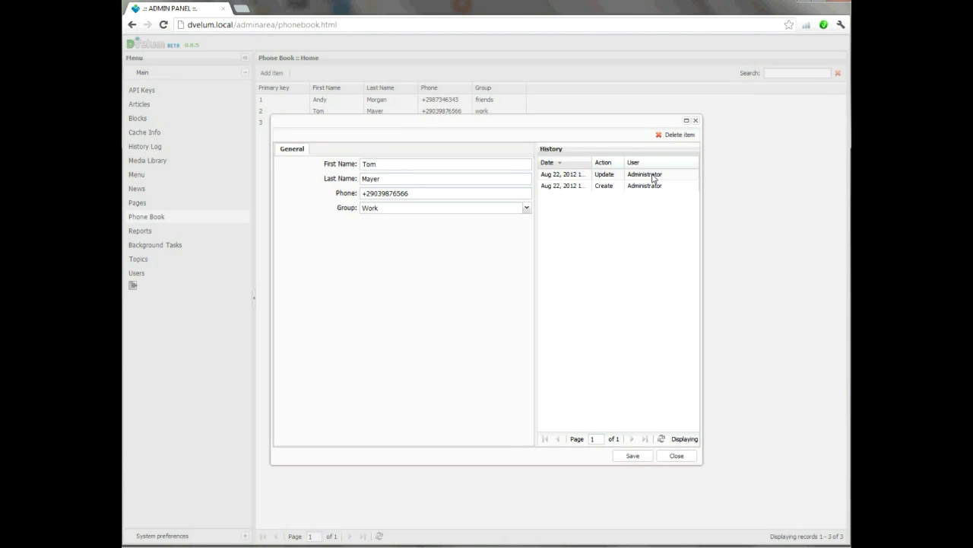
left_click(684, 456)
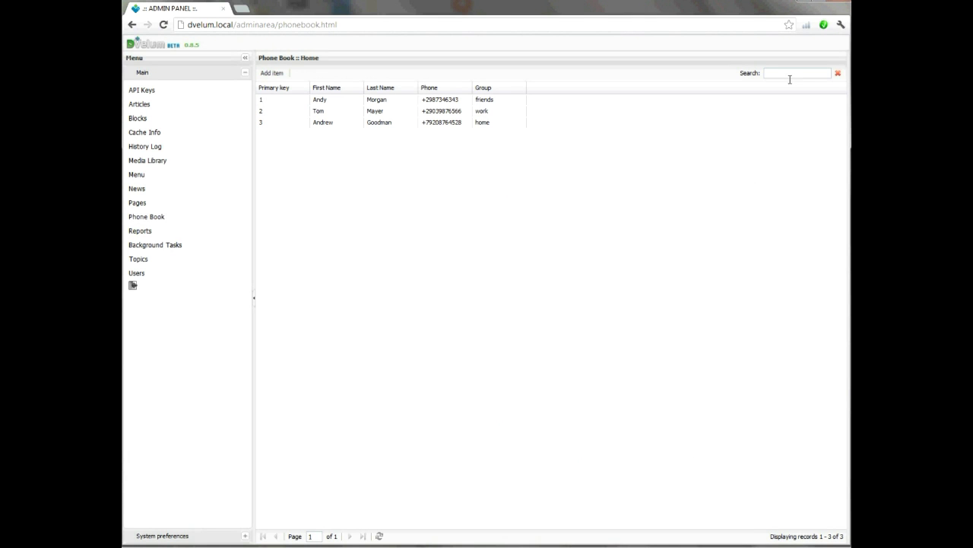
Step: Search the phone book by last name, partial phone number and first name, and clear the search
left_click(786, 76)
type("Morga")
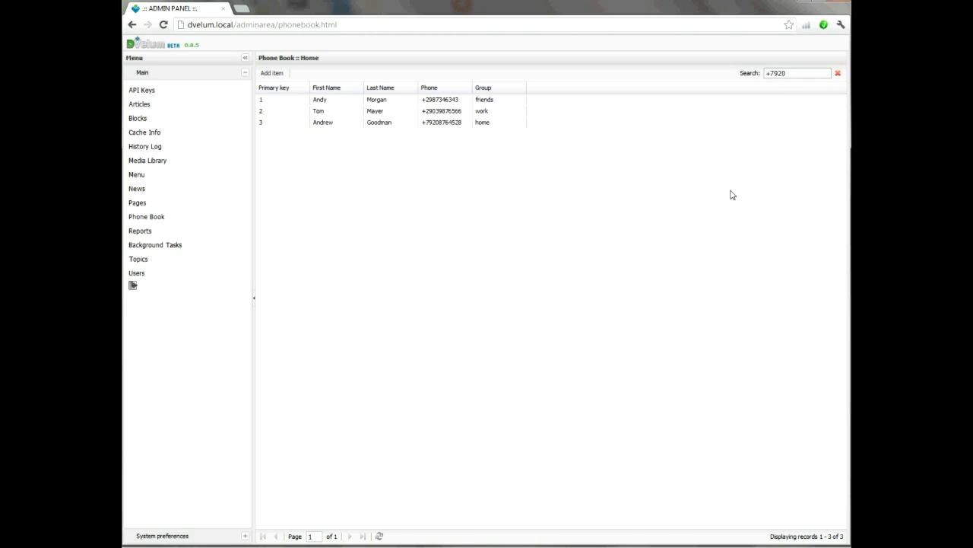
left_click(837, 74)
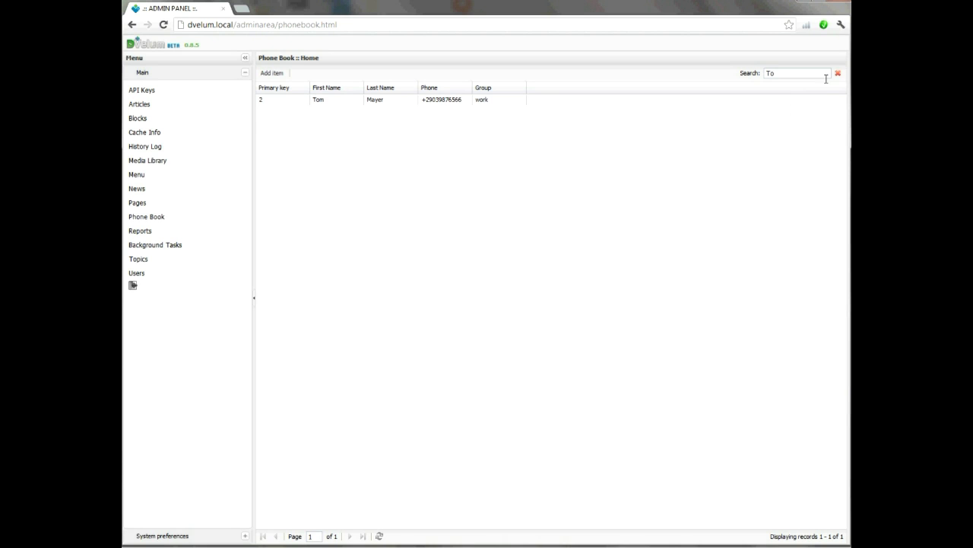
left_click(838, 73)
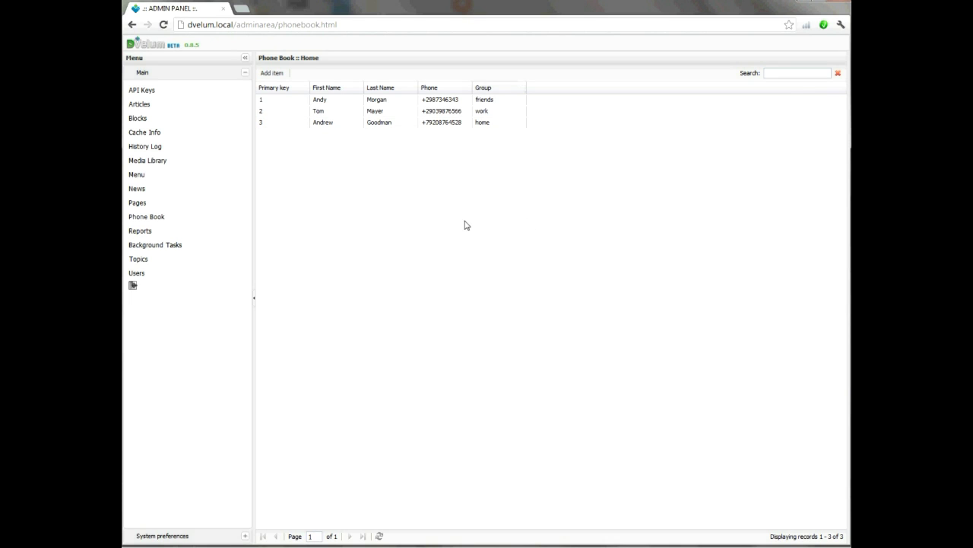
Step: Open the phonebook.designer.dat project in the layout designer
left_click(245, 536)
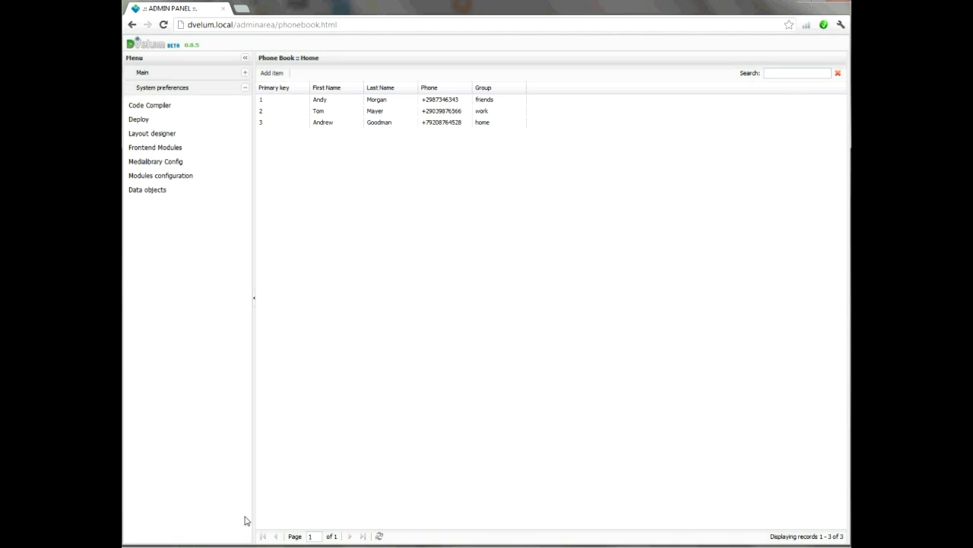
left_click(197, 135)
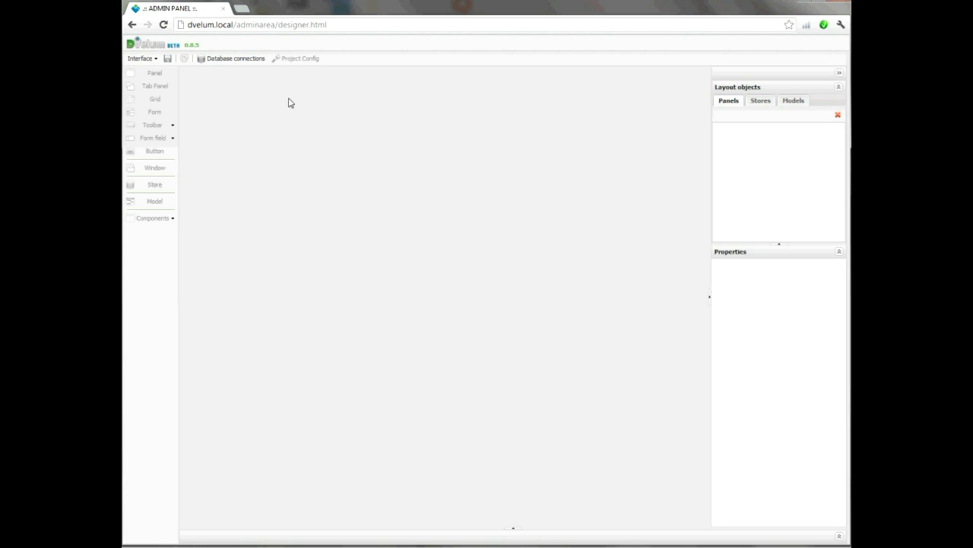
left_click(151, 61)
left_click(161, 89)
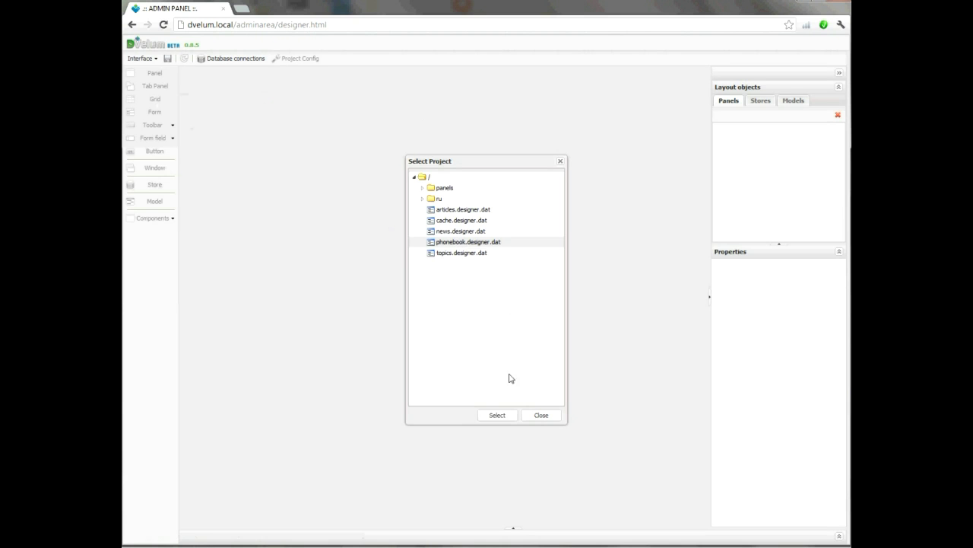
left_click(498, 415)
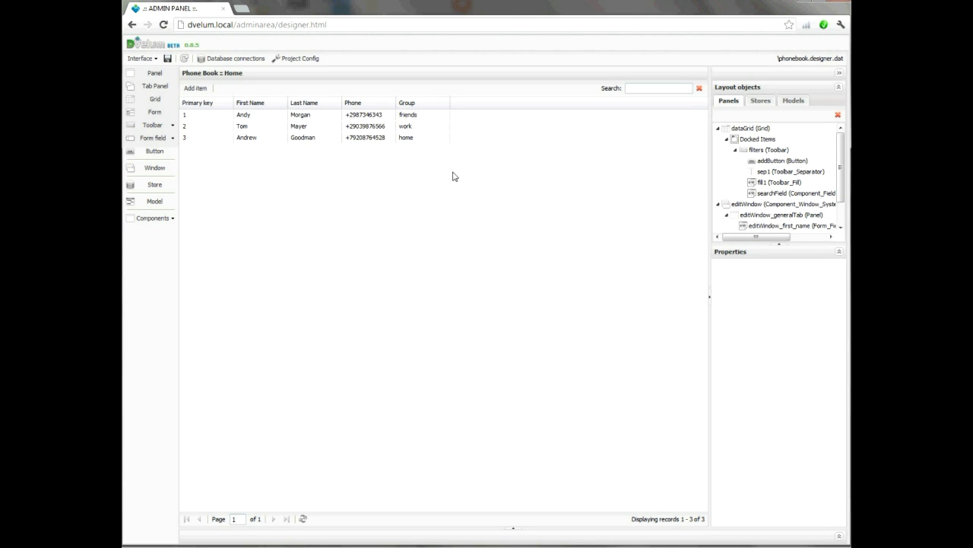
Step: Remove the Primary key column from dataGrid's columns, close the column configuration and refresh the layout
left_click(770, 131)
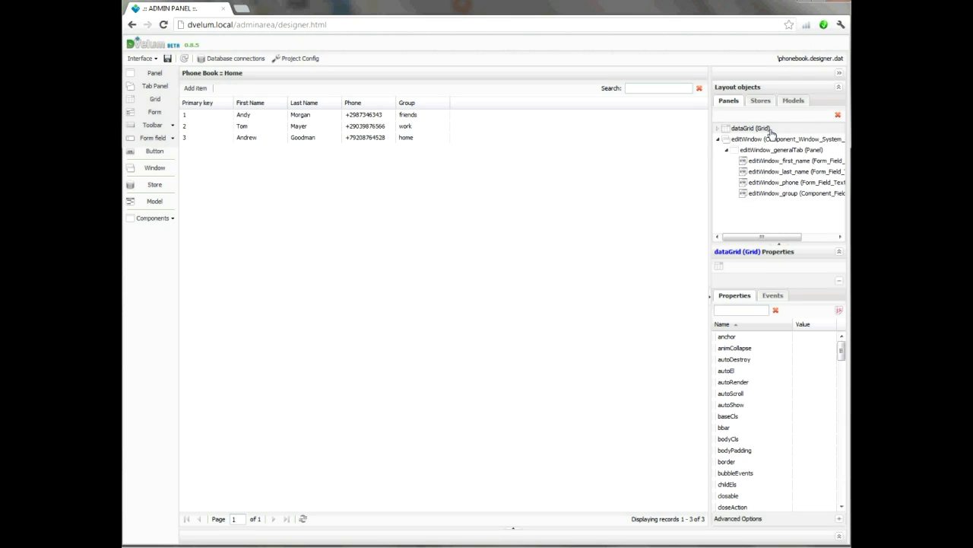
left_click(724, 267)
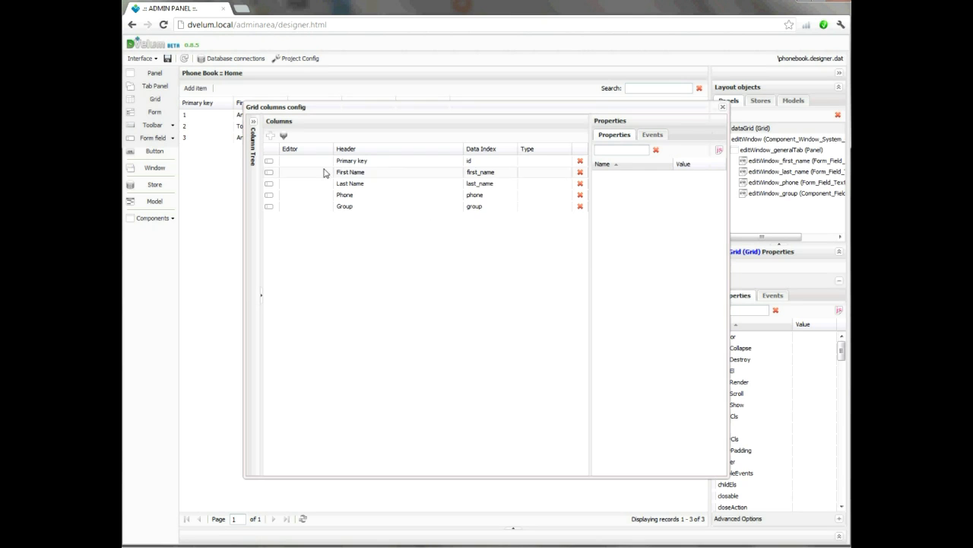
left_click(253, 121)
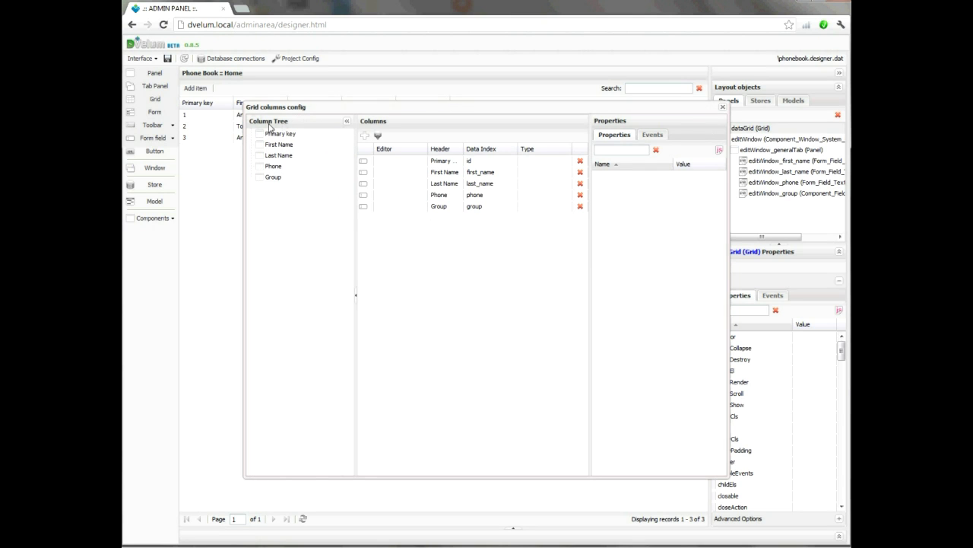
left_click(347, 121)
left_click(313, 162)
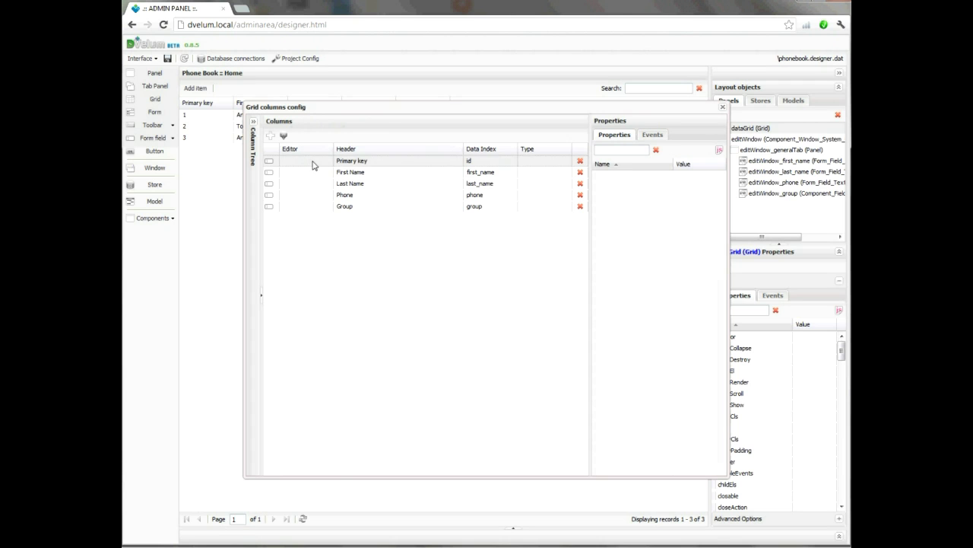
left_click(580, 162)
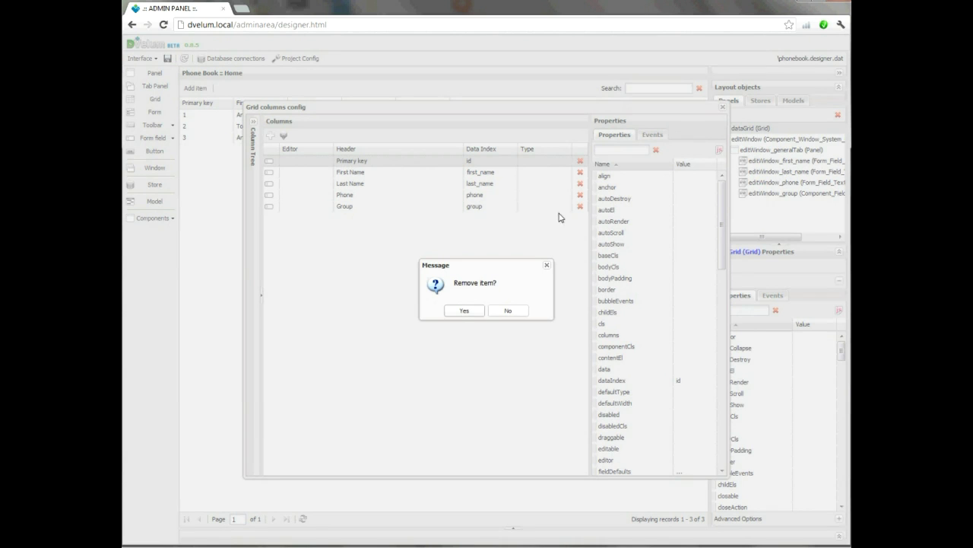
left_click(468, 309)
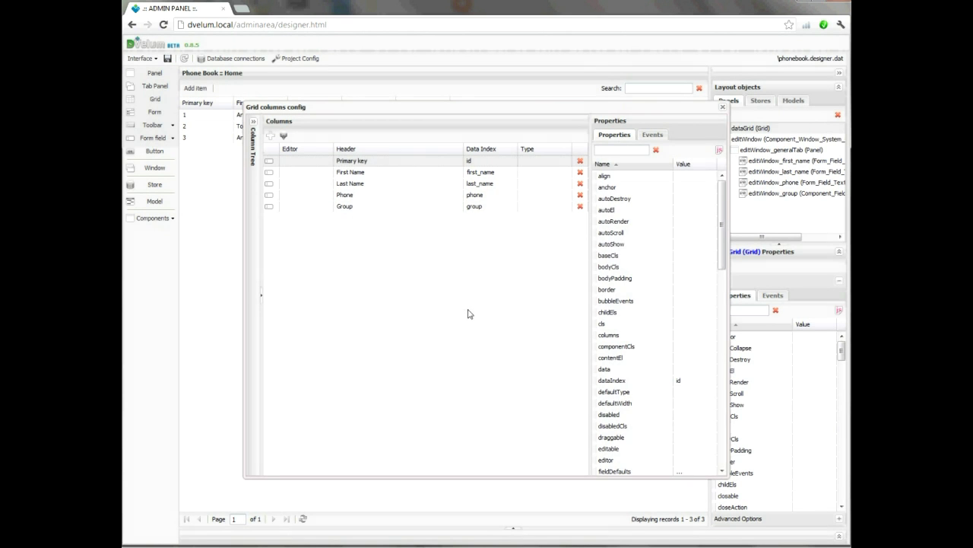
left_click(722, 106)
left_click(185, 59)
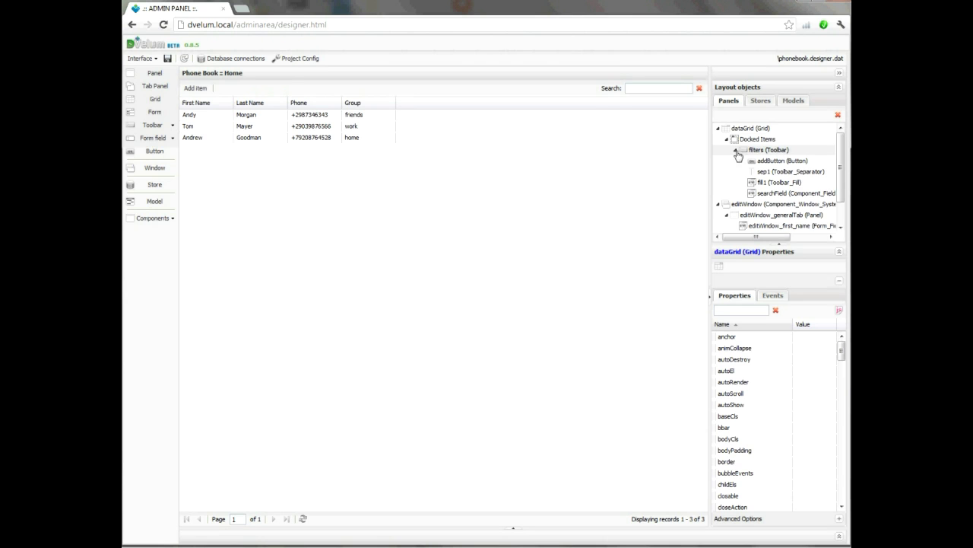
Step: Add a Store Filter named groupFilter to the filters toolbar, place it directly after sep1 and refresh the layout
left_click(168, 218)
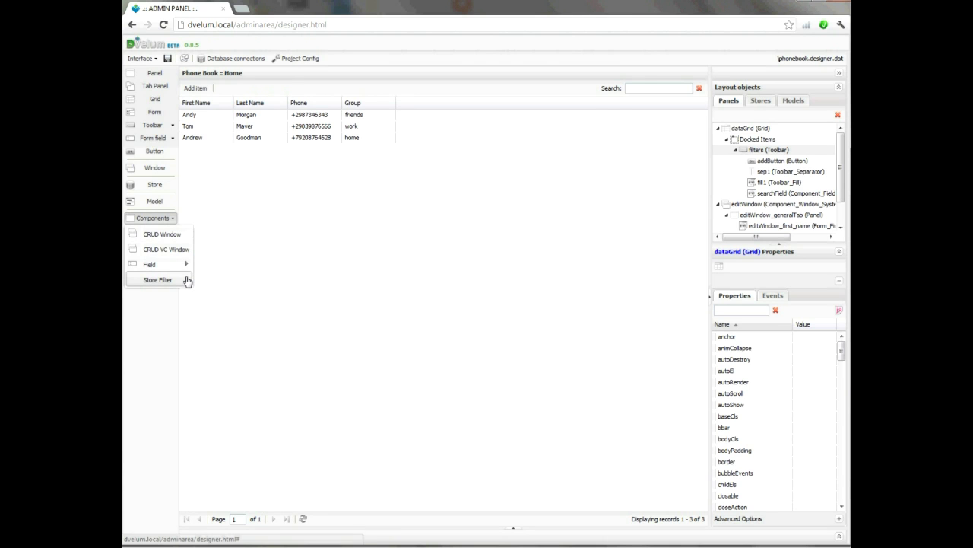
left_click(187, 281)
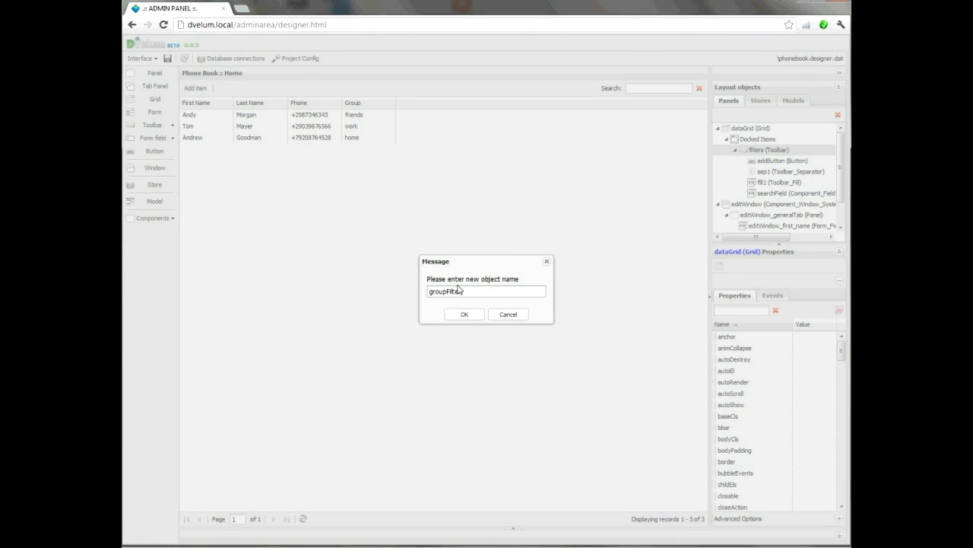
left_click(465, 314)
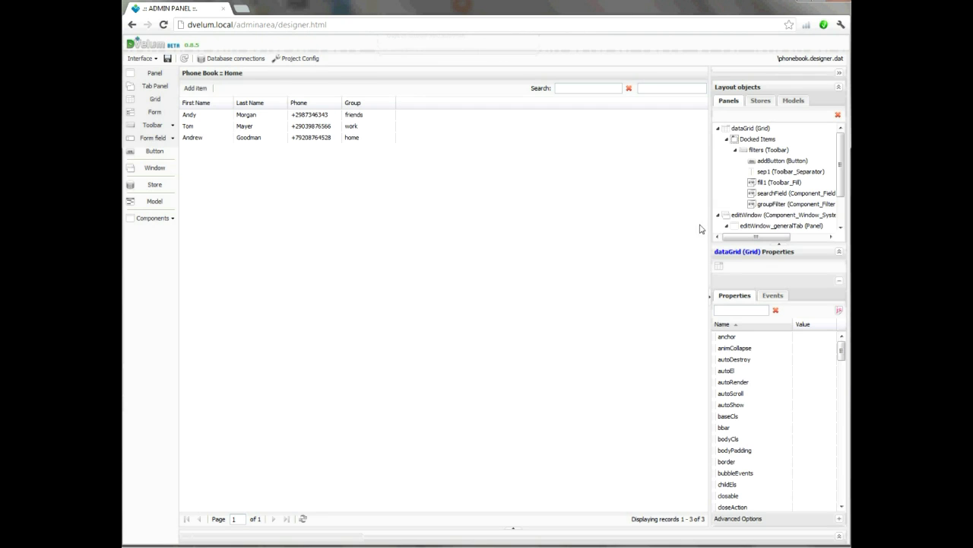
left_click_drag(777, 203, 788, 175)
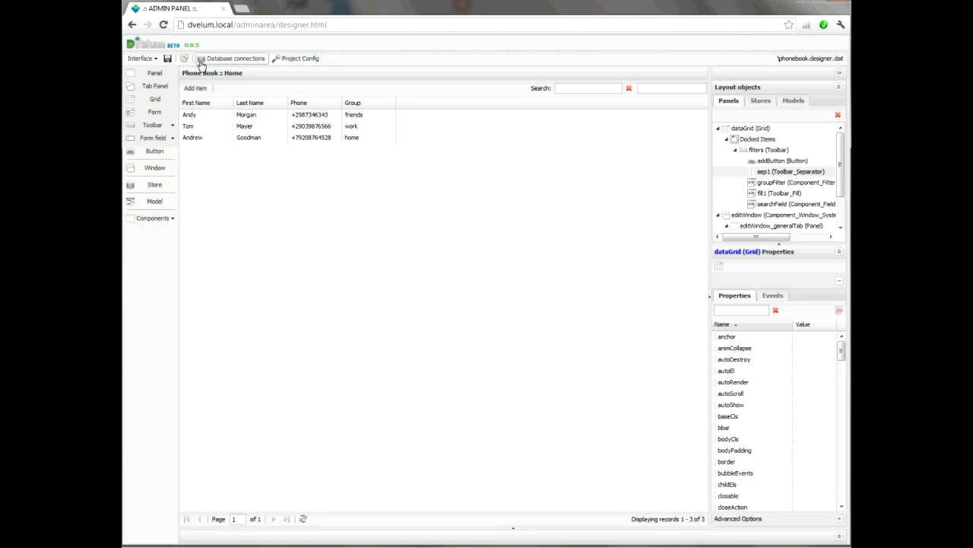
left_click(184, 59)
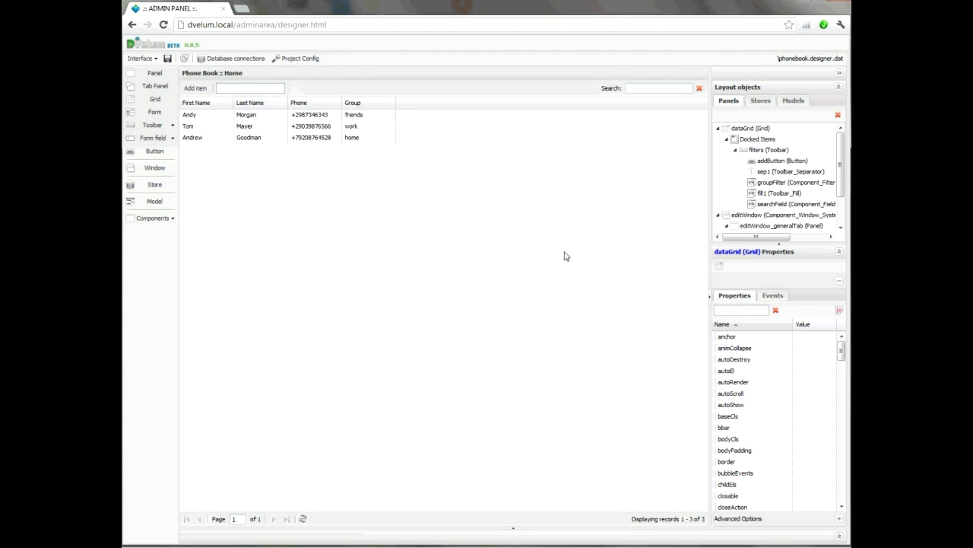
Step: Change groupFilter's field type to Adapter with the Field\System\Dictionary adapter, choose the group dictionary and save
left_click(808, 183)
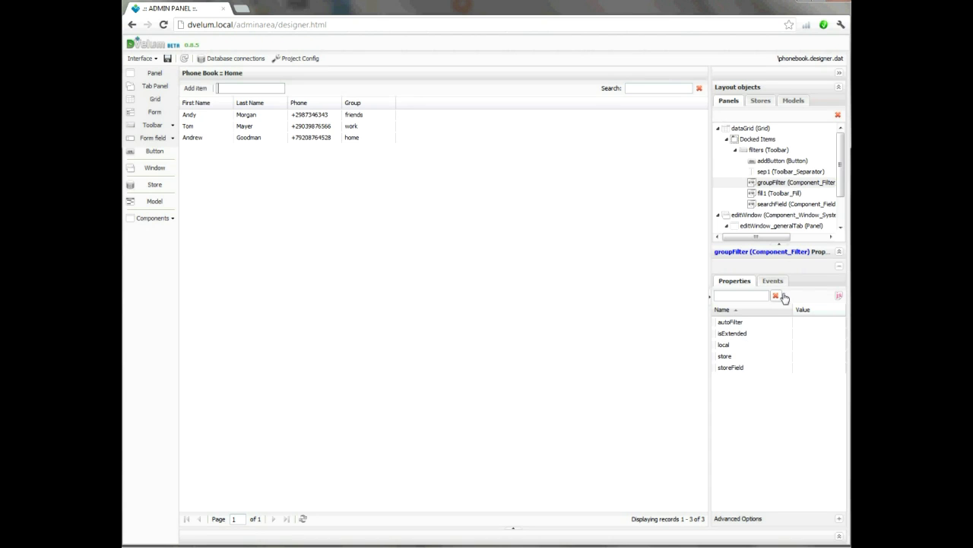
left_click(839, 518)
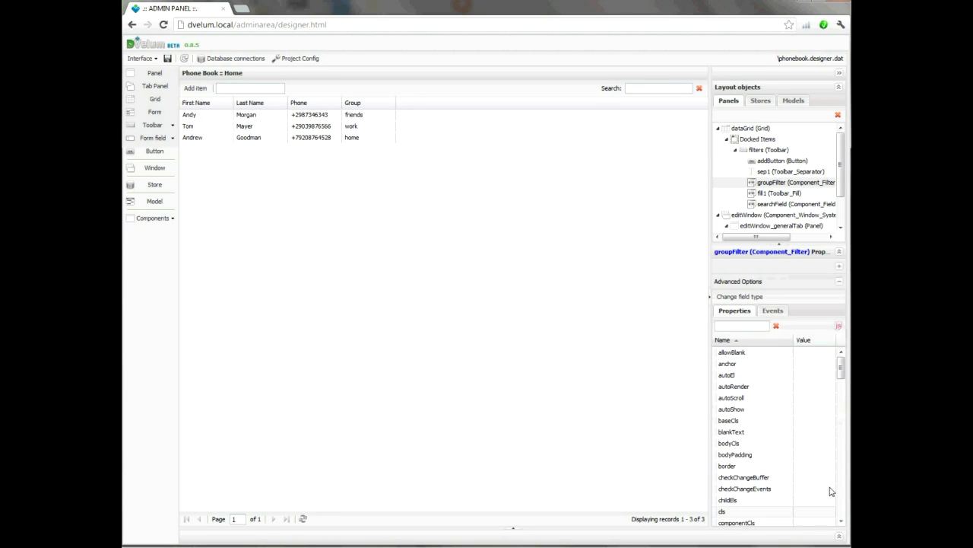
left_click(753, 297)
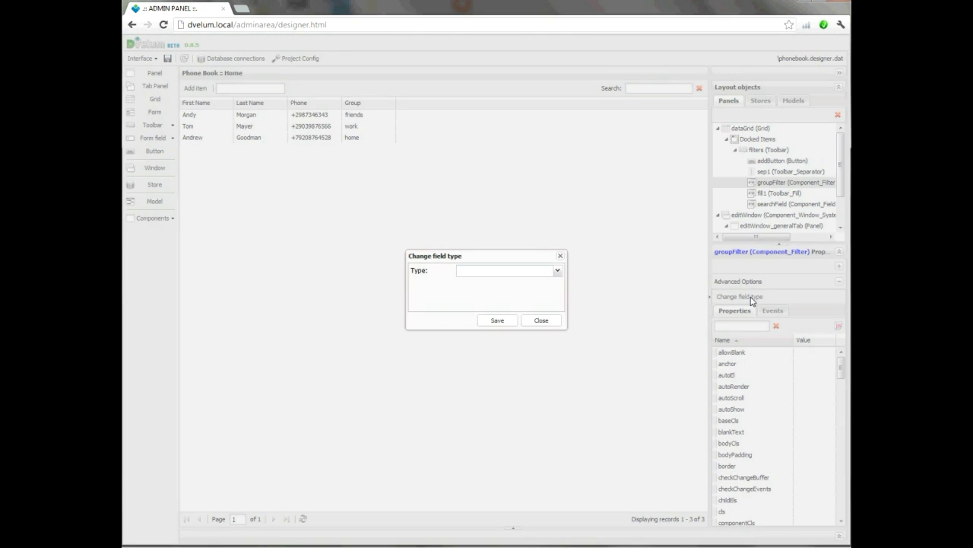
left_click(557, 270)
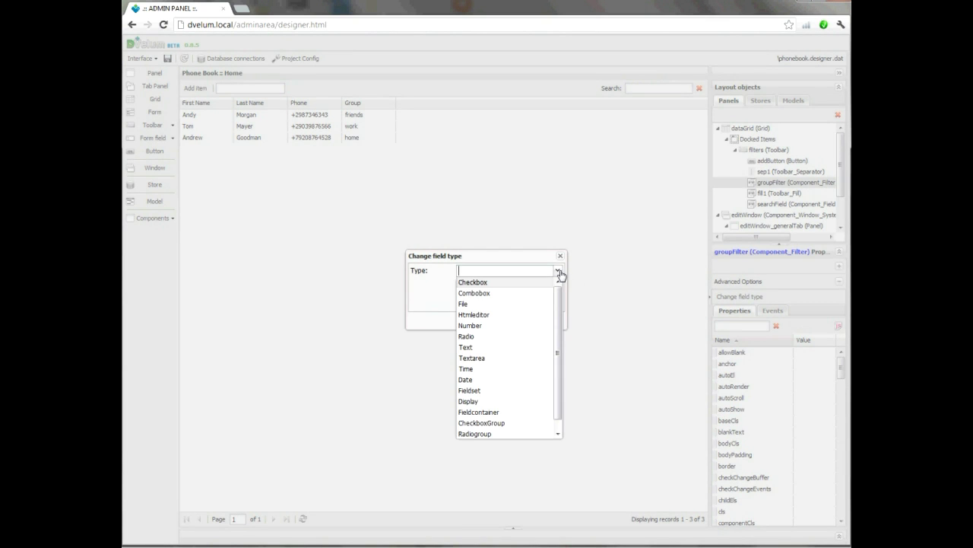
left_click_drag(559, 295, 560, 304)
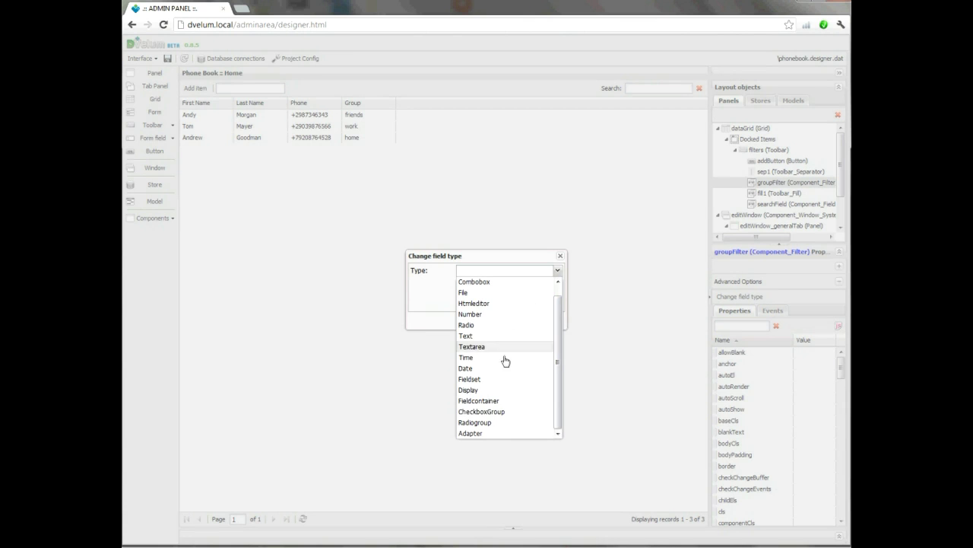
left_click(496, 433)
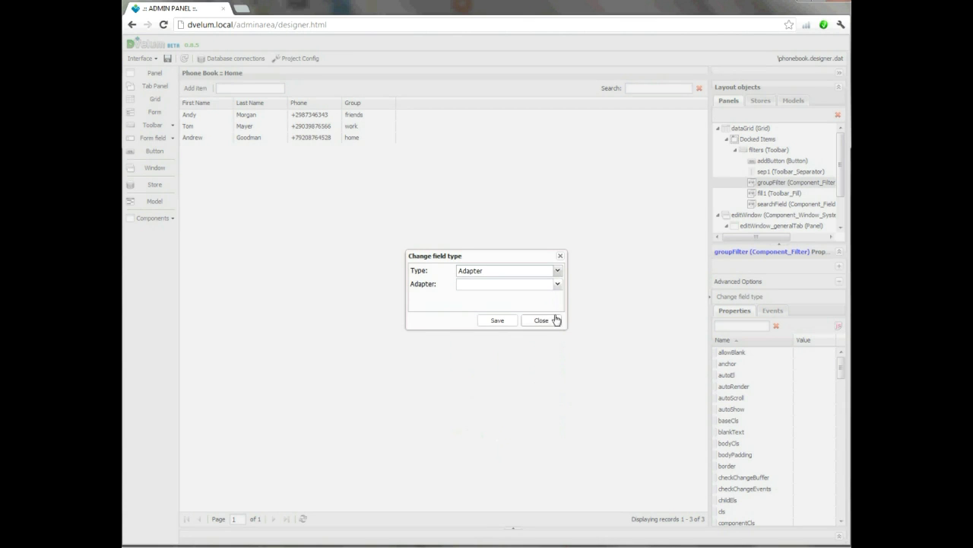
left_click(557, 284)
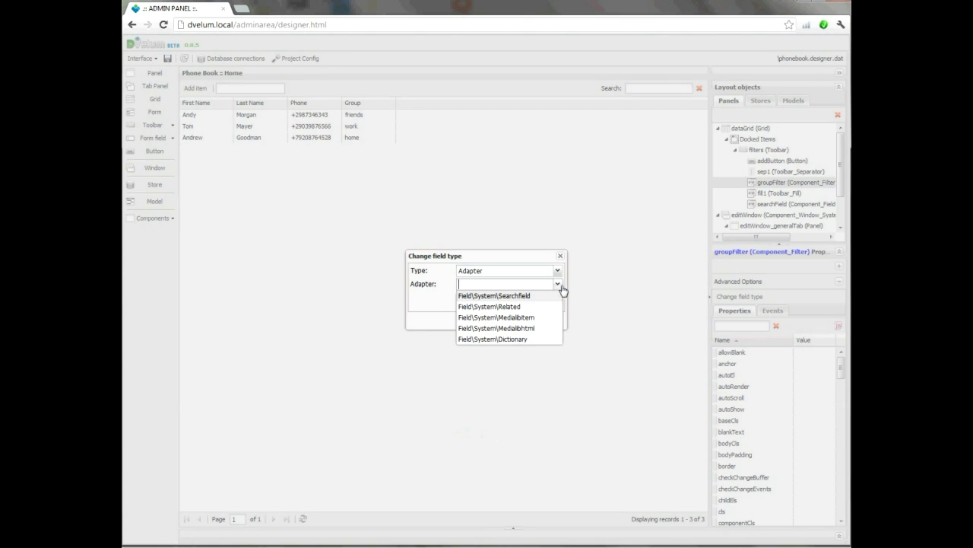
left_click(530, 339)
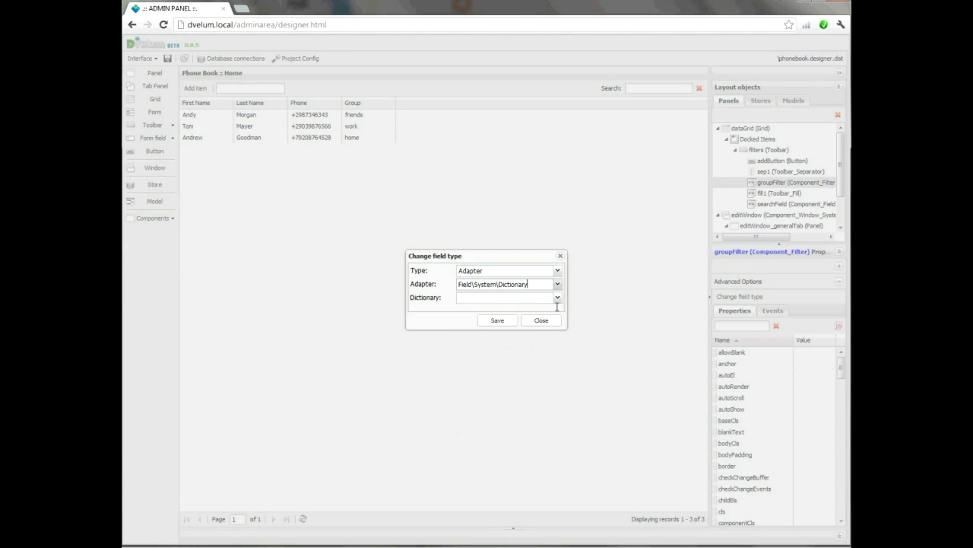
left_click(557, 297)
left_click(502, 333)
left_click(507, 322)
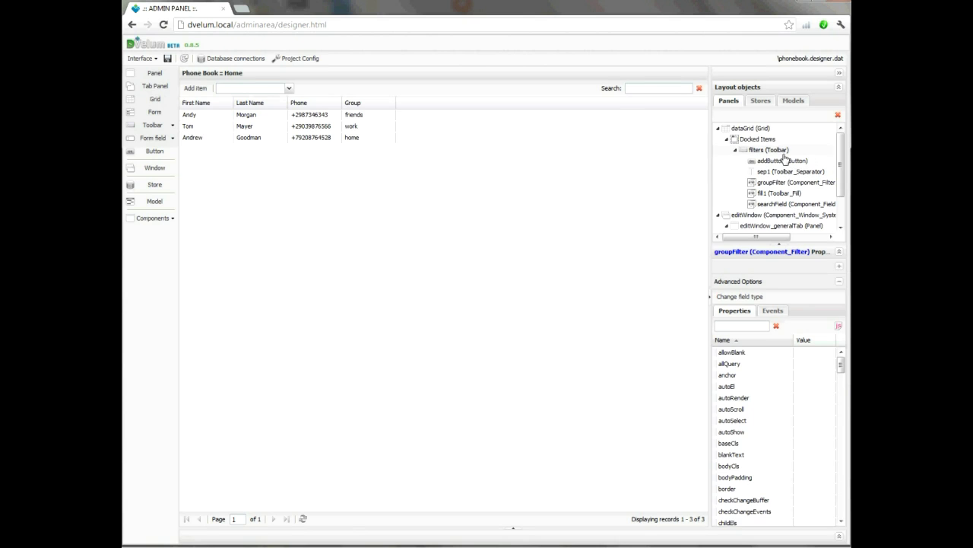
Step: Add a toolbar Text Item named groupLabel to the filters toolbar and place it directly before groupFilter
left_click(171, 125)
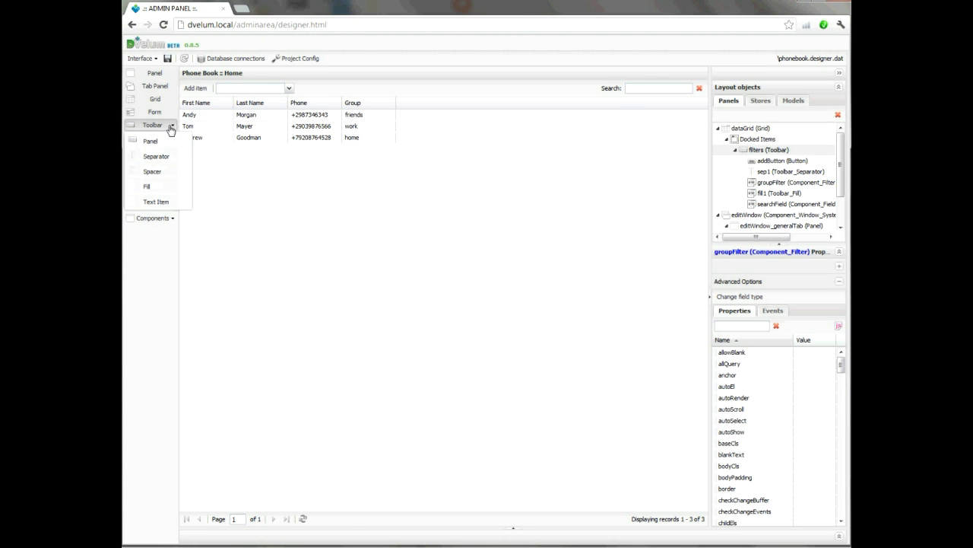
left_click(171, 201)
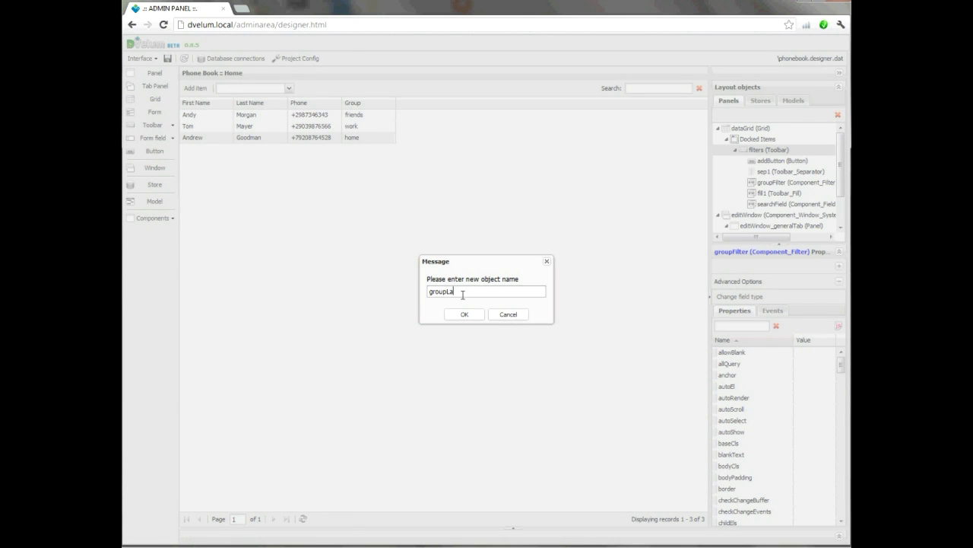
left_click(464, 315)
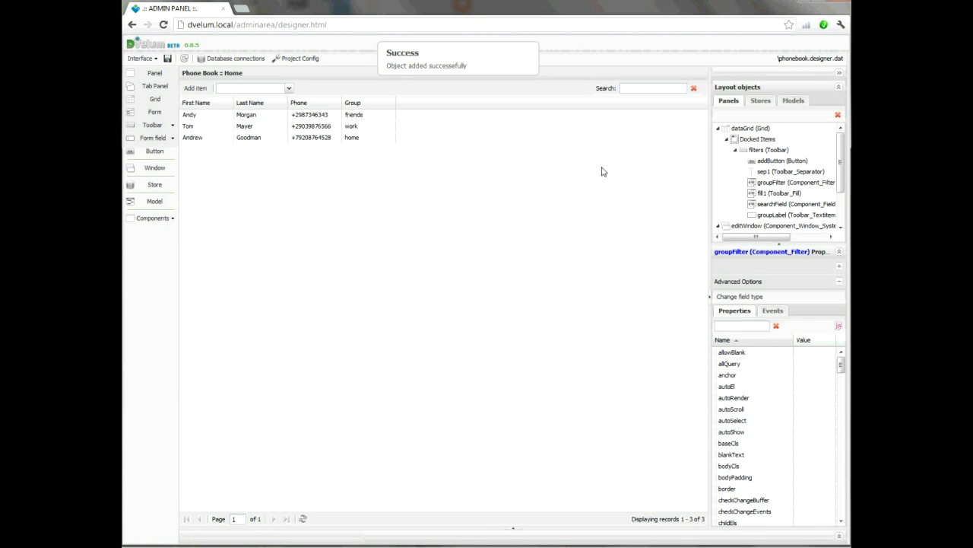
left_click_drag(767, 214, 774, 185)
Step: Set groupLabel's text property to "Group:"
left_click(776, 184)
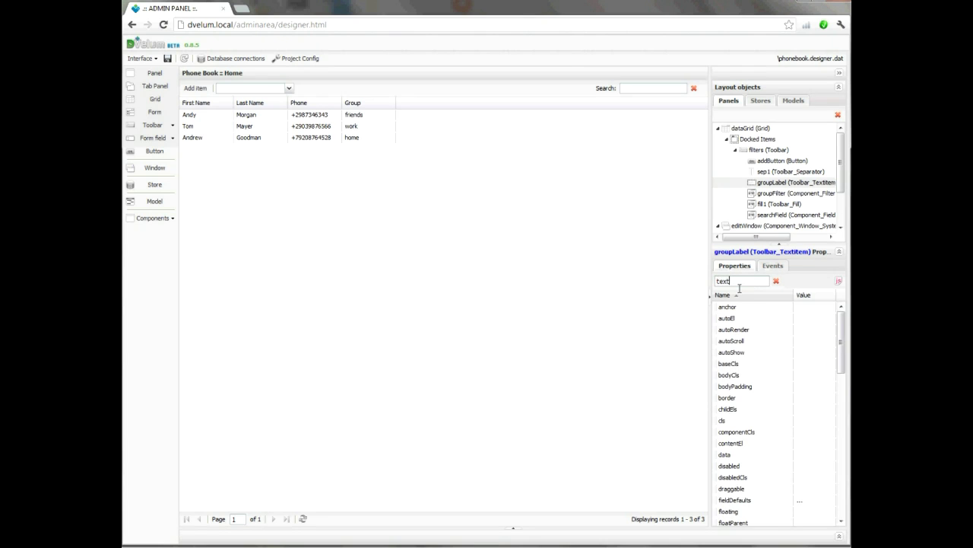
left_click(810, 321)
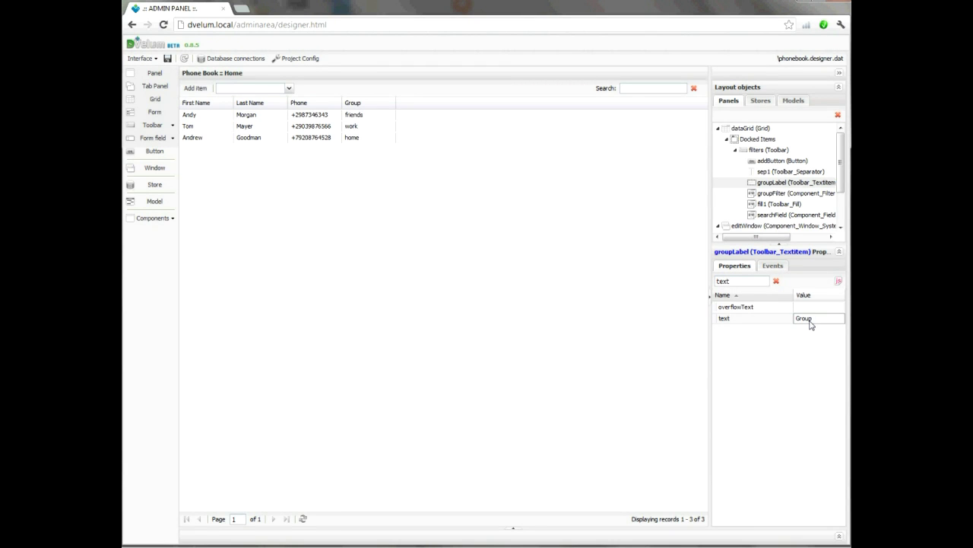
type("Group:")
left_click(811, 399)
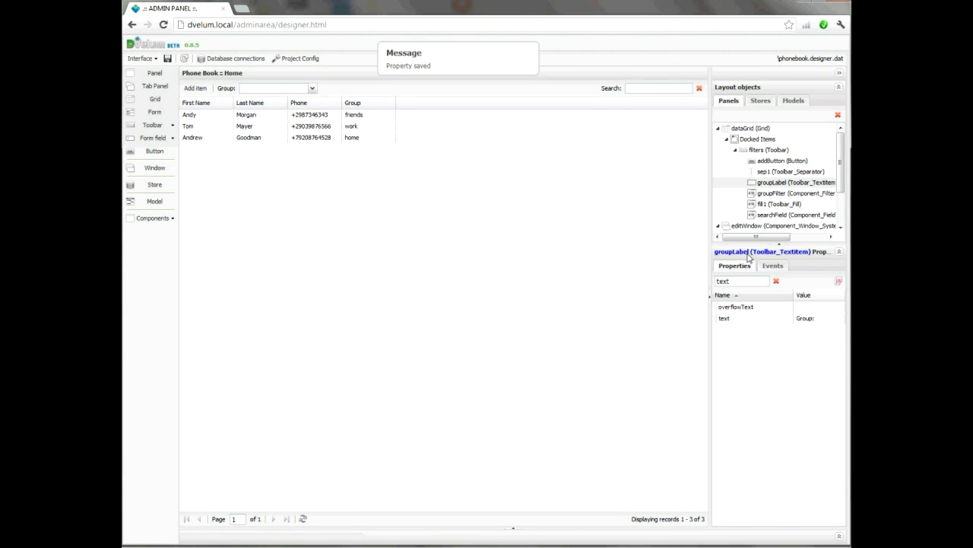
left_click(790, 185)
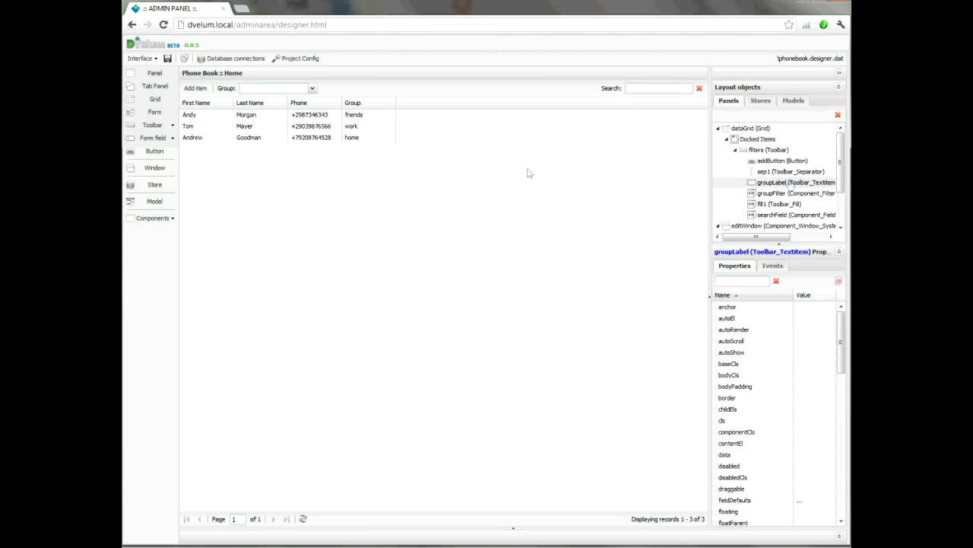
Step: Check the choices offered by the Group filter and set groupFilter's showAll property to true
left_click(314, 89)
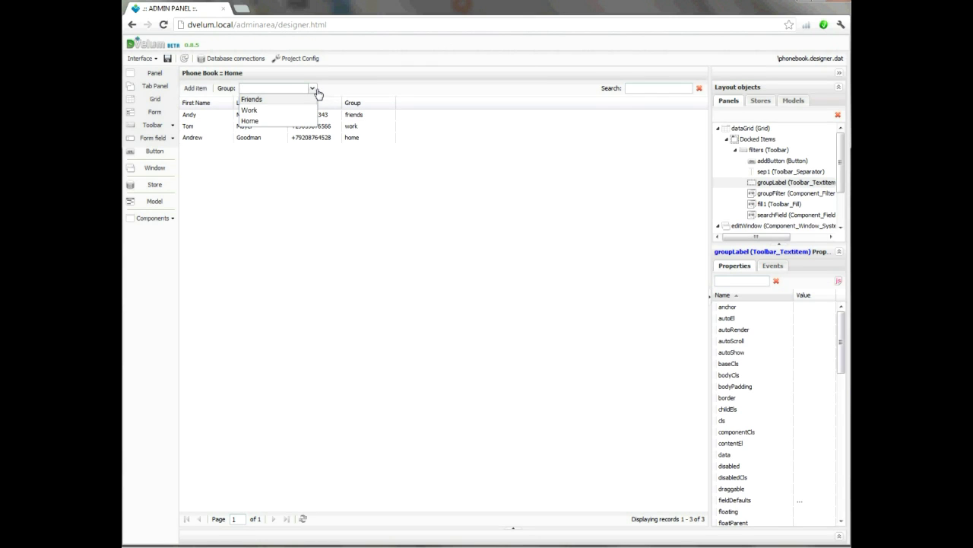
left_click(313, 89)
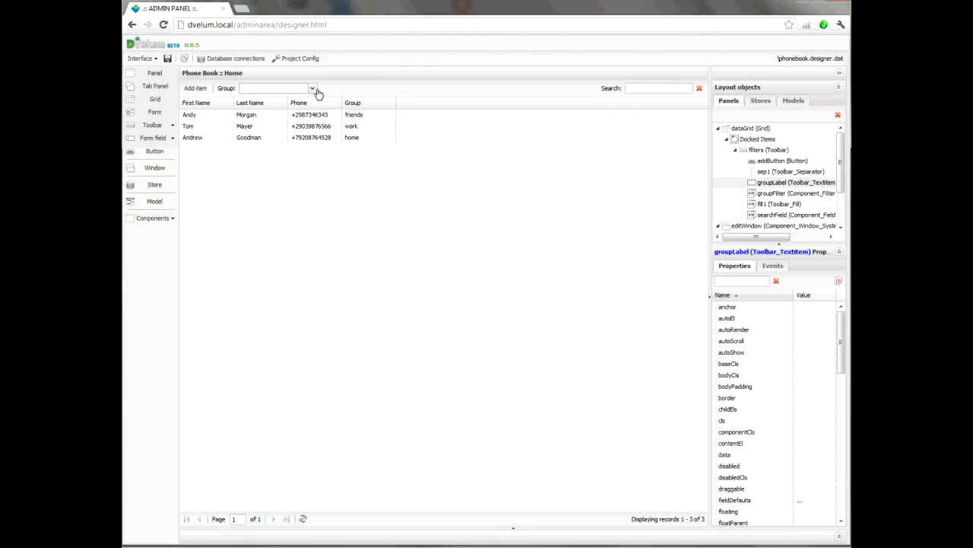
left_click(313, 89)
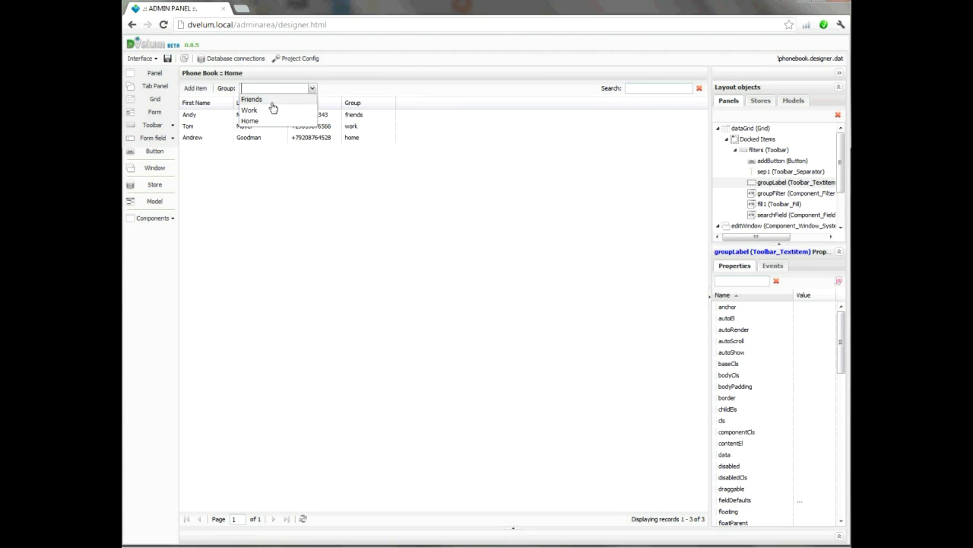
left_click(529, 235)
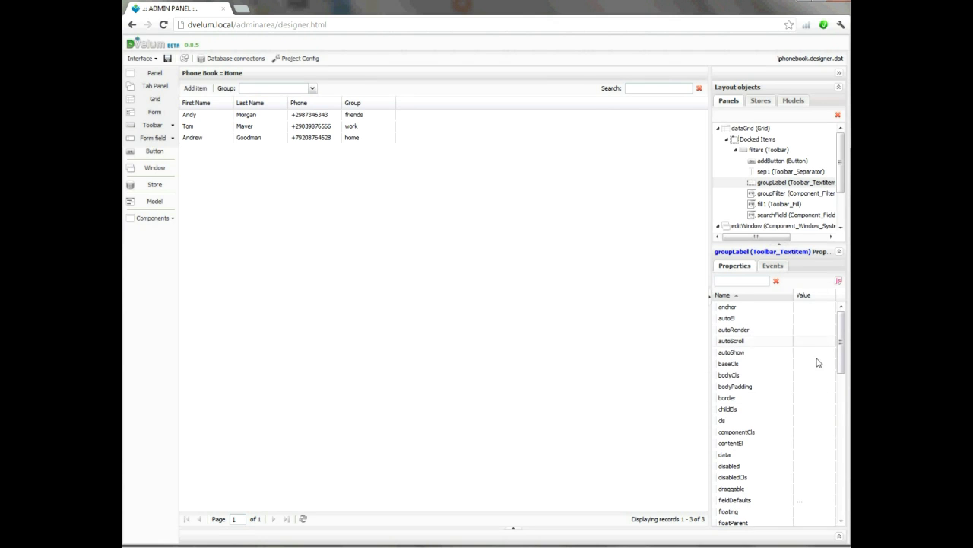
left_click(789, 193)
left_click(776, 520)
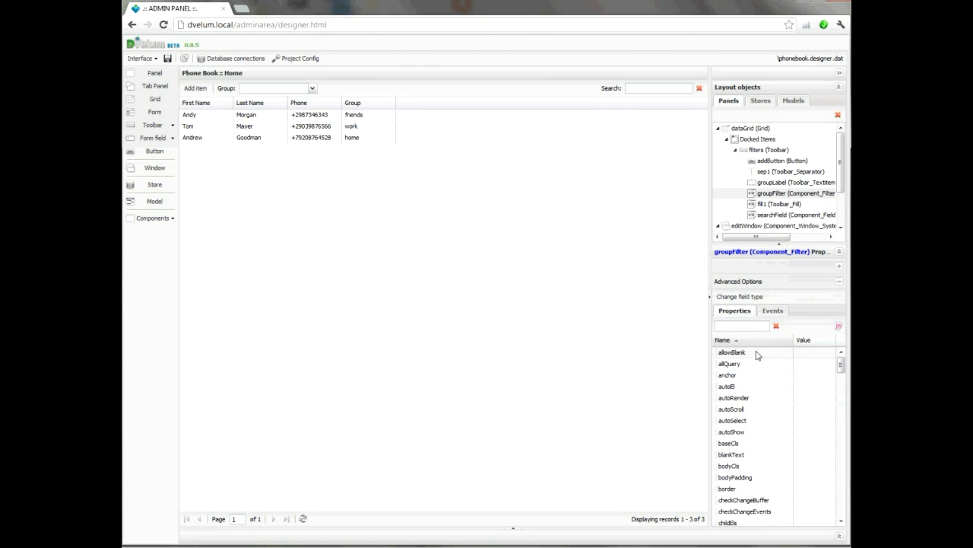
left_click(752, 329)
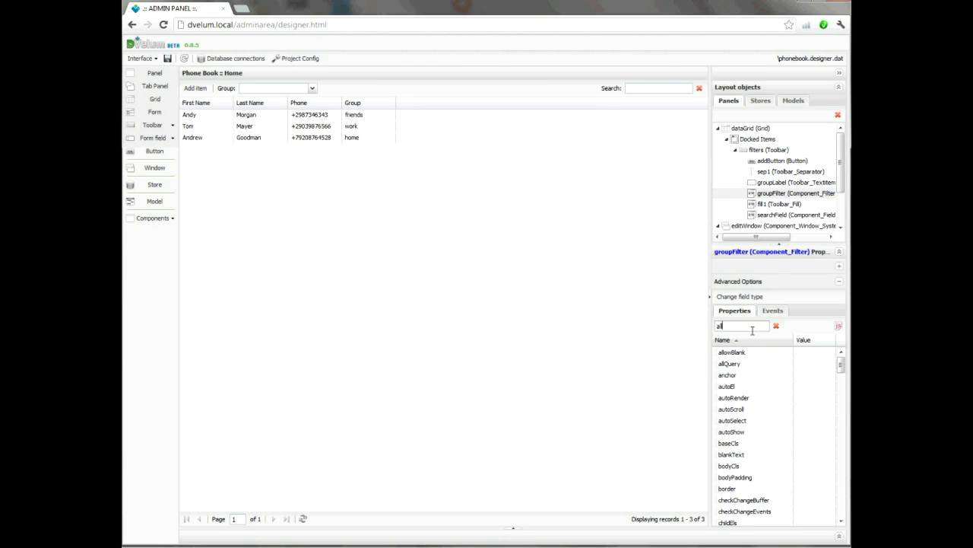
left_click(815, 375)
left_click(842, 376)
left_click(826, 386)
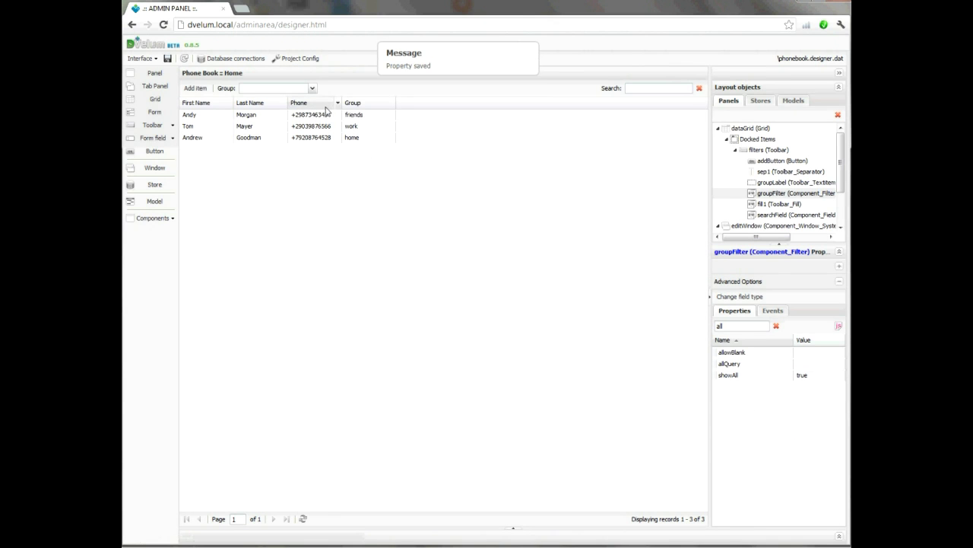
Step: Check the choices offered by the Group filter and test it on the contact grid by choosing Friends
left_click(317, 90)
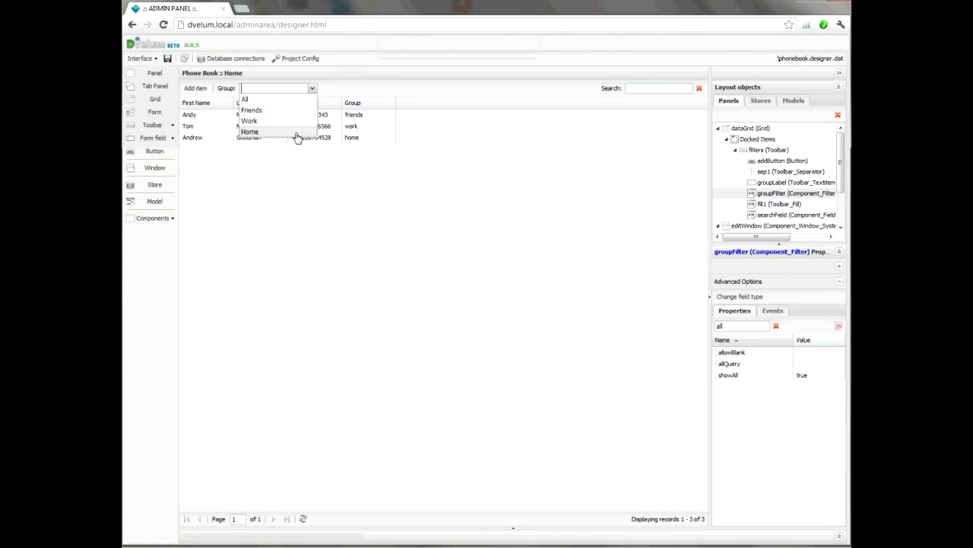
left_click(517, 206)
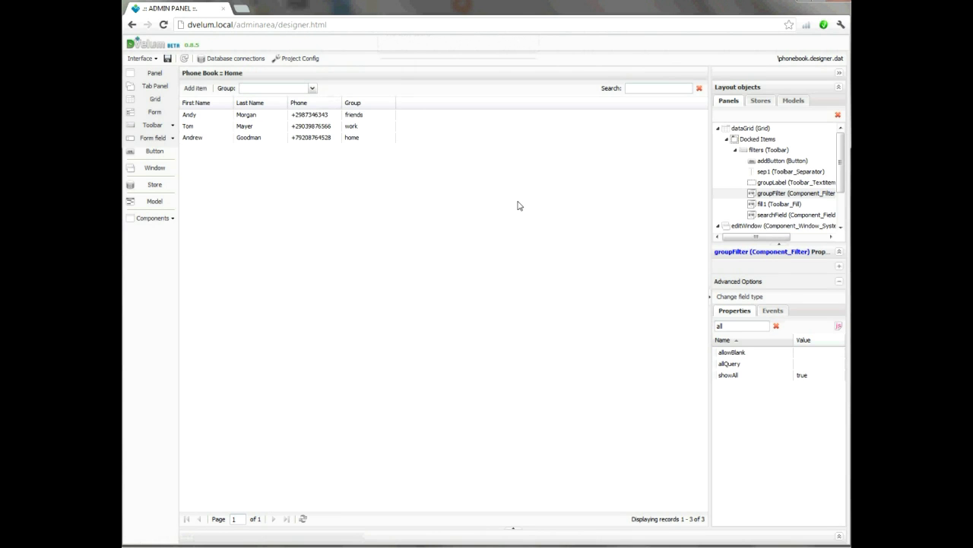
left_click(313, 91)
left_click(287, 107)
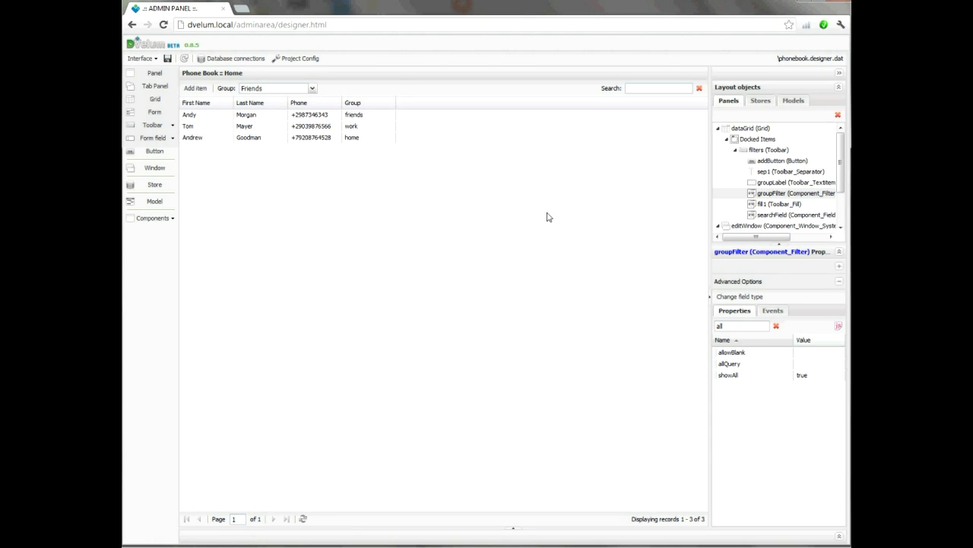
Step: Set groupFilter's autoFilter property to 1 and its local property to 0
left_click(780, 195)
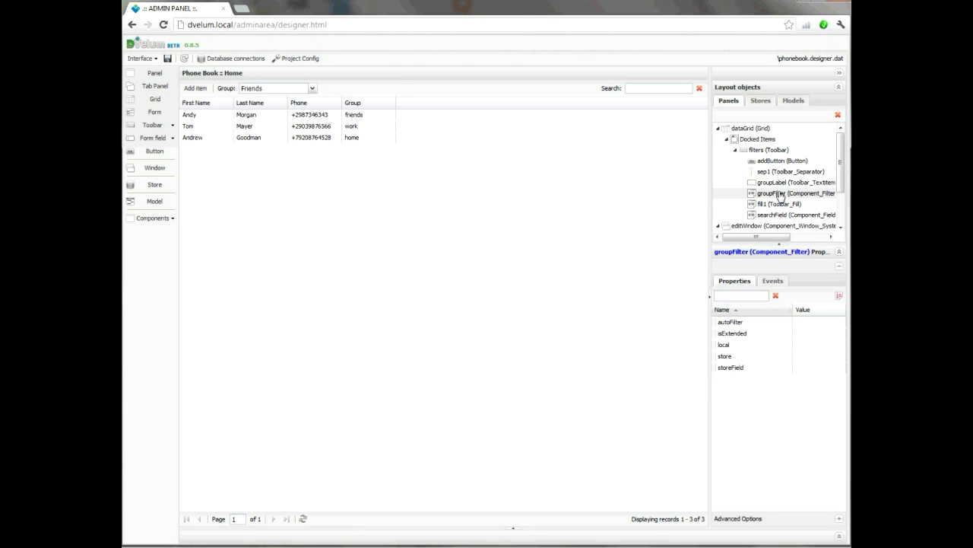
left_click(805, 323)
type("1")
left_click(809, 346)
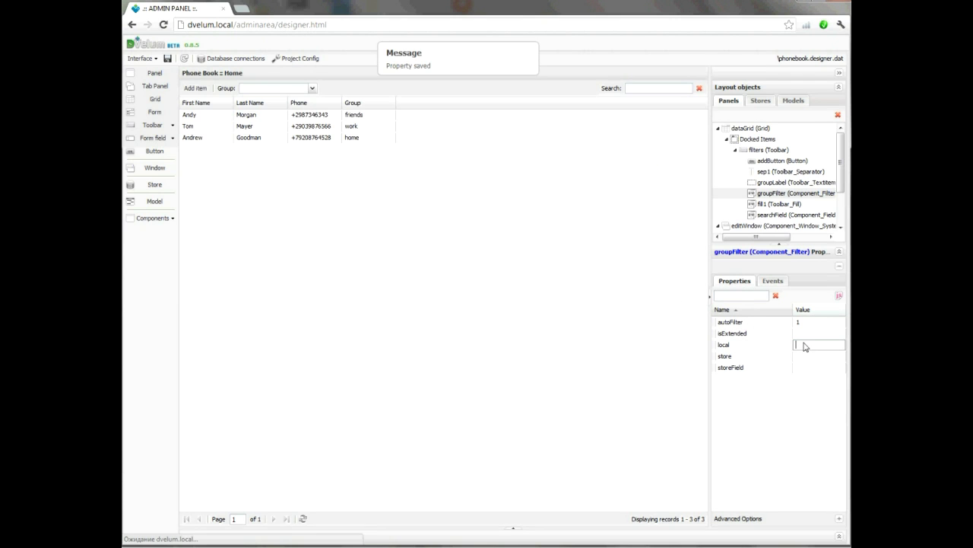
type("0")
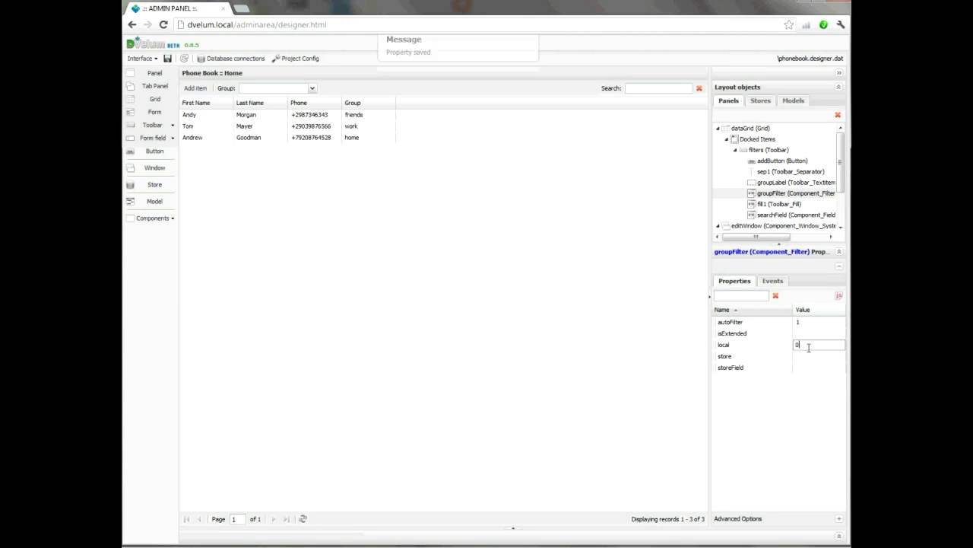
left_click(681, 365)
Step: Reload the layout designer and set groupFilter's store property to dataStore and its storeField property to group
left_click(813, 357)
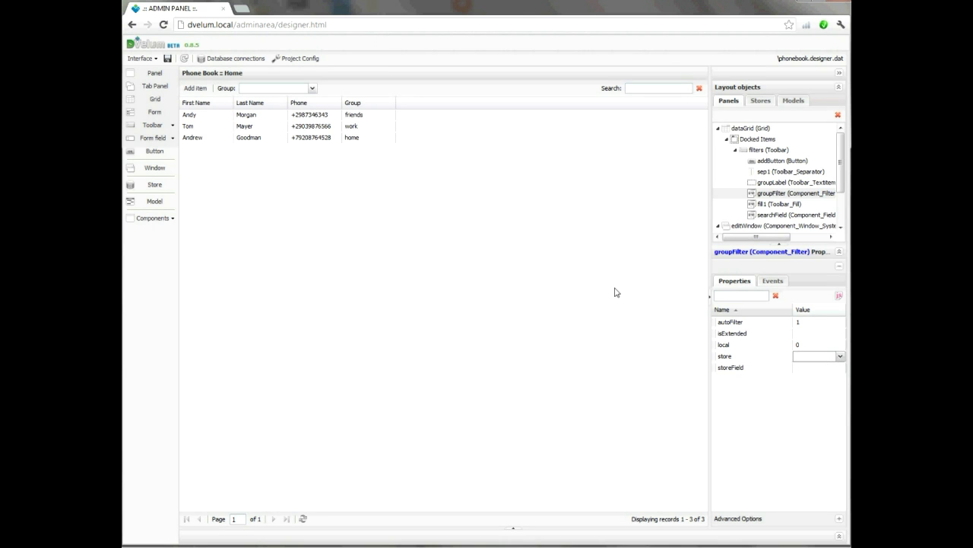
key("F5")
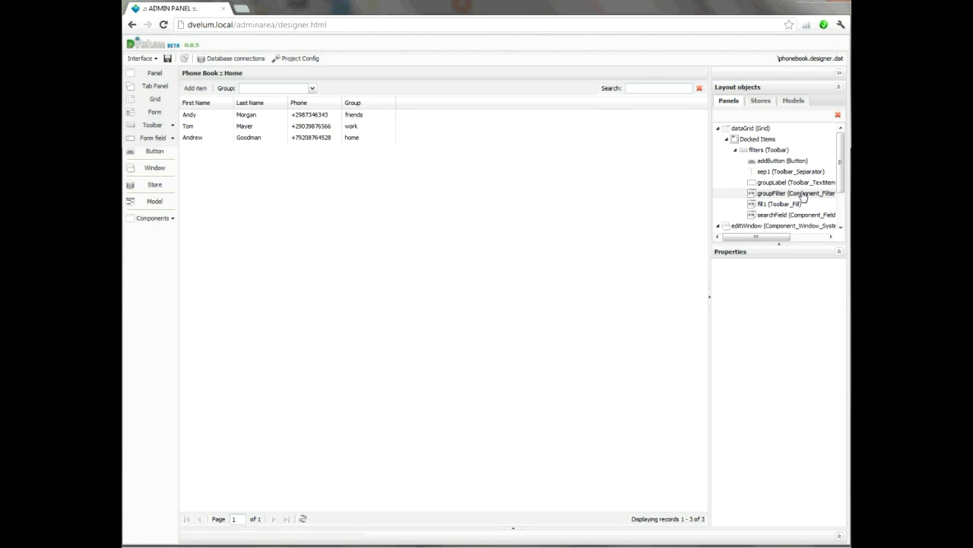
left_click(803, 195)
left_click(814, 357)
left_click(840, 356)
left_click(820, 370)
left_click(823, 369)
left_click(840, 368)
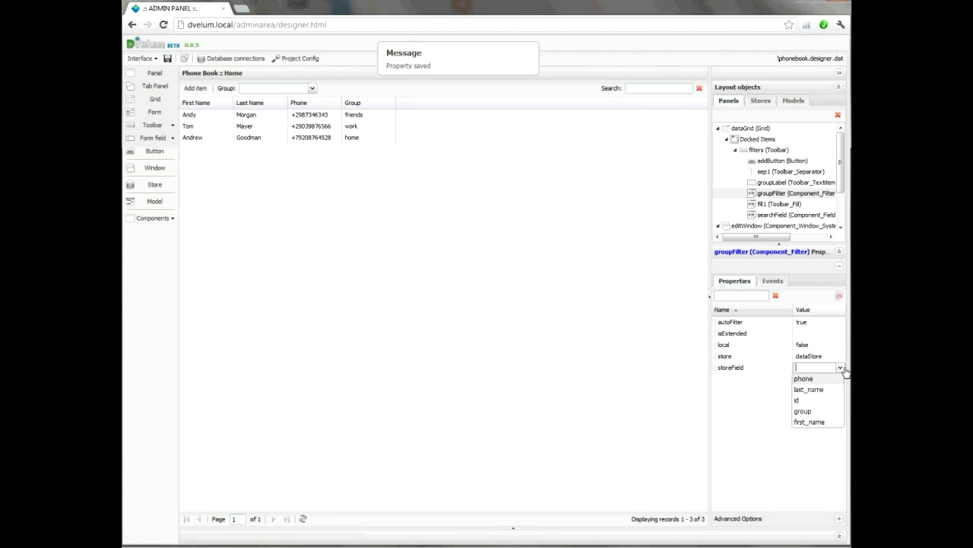
left_click(826, 411)
left_click(807, 419)
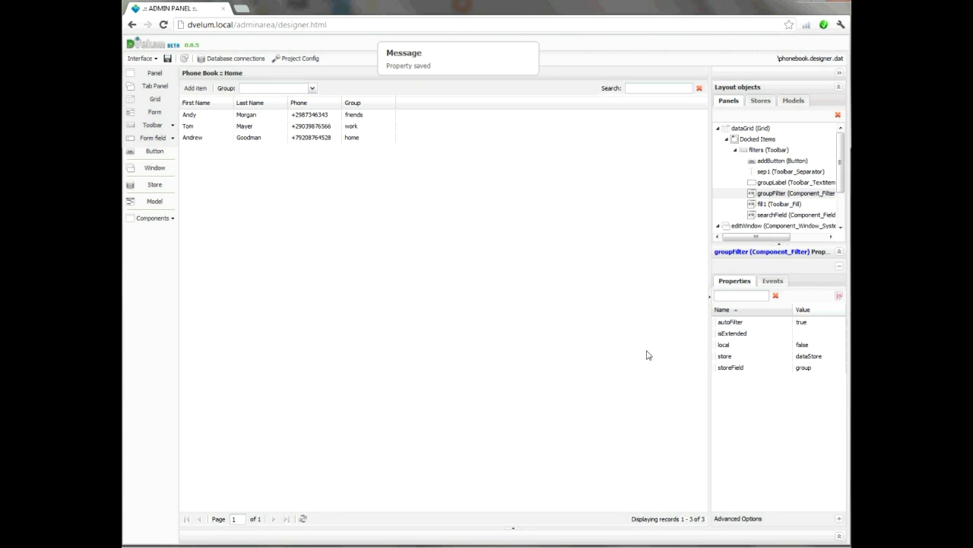
Step: Test the Group filter in the designer preview with Friends and Work
left_click(312, 89)
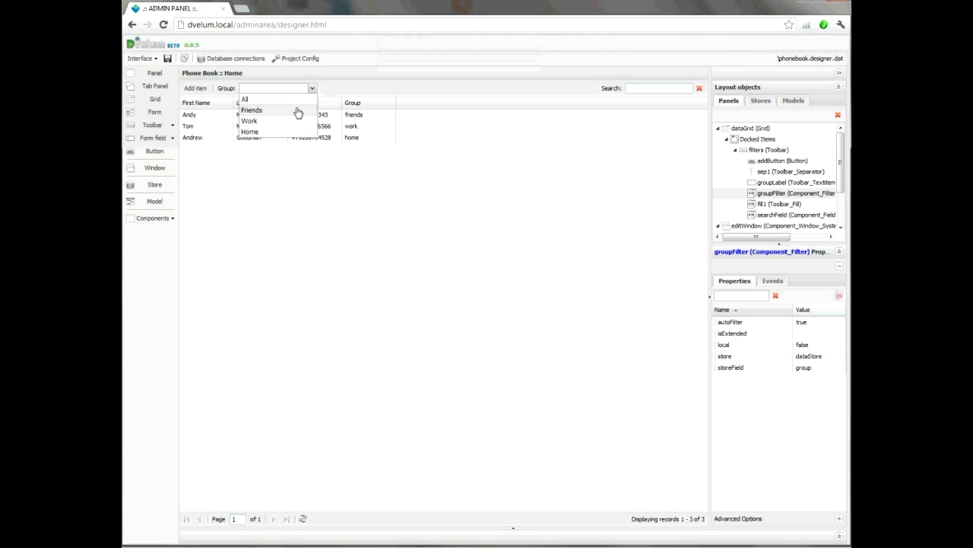
left_click(297, 111)
left_click(312, 89)
left_click(300, 122)
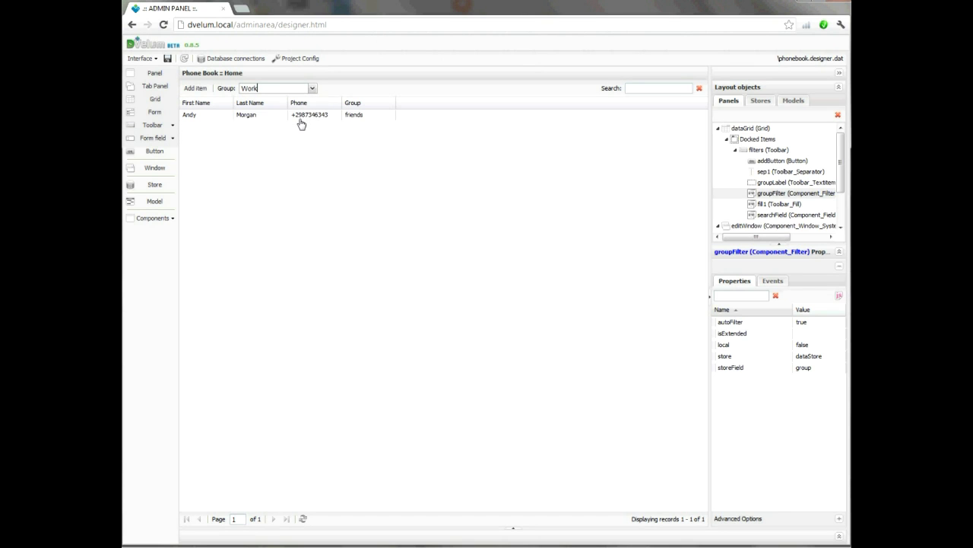
Step: Save the phonebook layout project and close it, accepting the save before closing
left_click(171, 59)
left_click(147, 59)
left_click(149, 122)
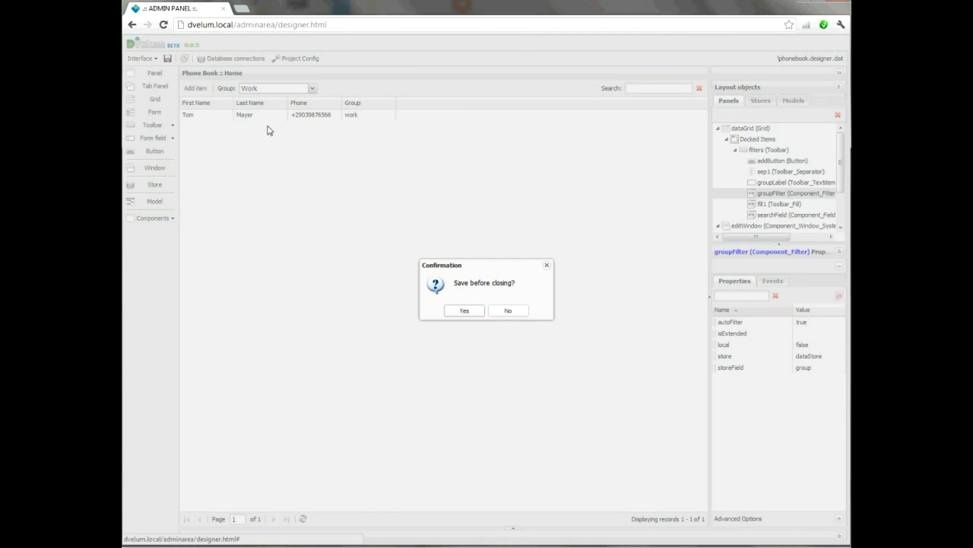
left_click(473, 311)
Step: Return to the adminarea home page and open the Phone Book module
left_click_drag(279, 25, 393, 28)
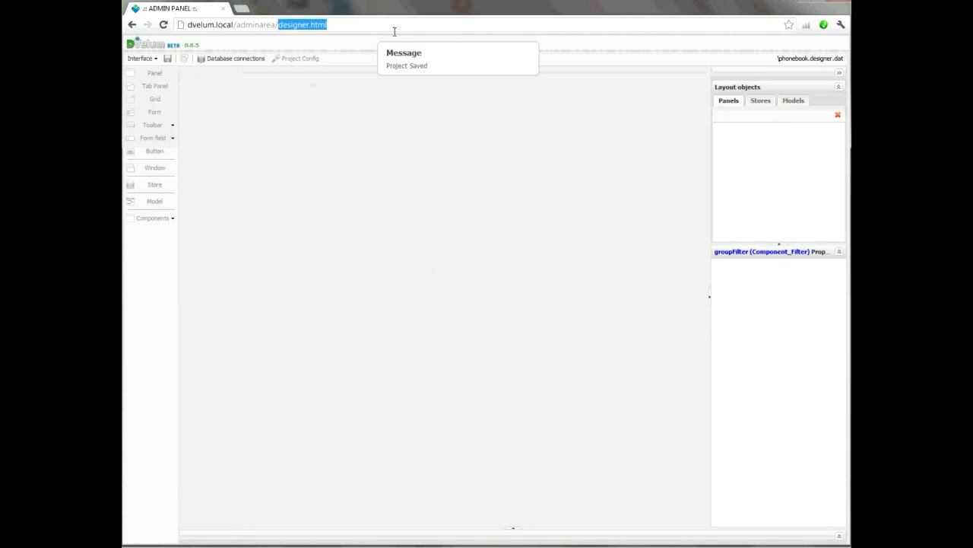
key("BackSpace")
key("Return")
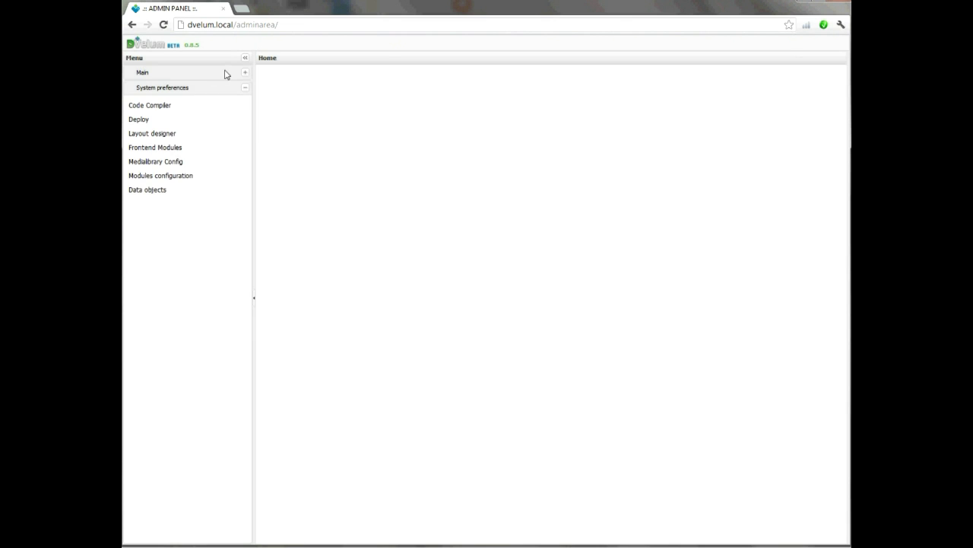
left_click(225, 74)
left_click(177, 219)
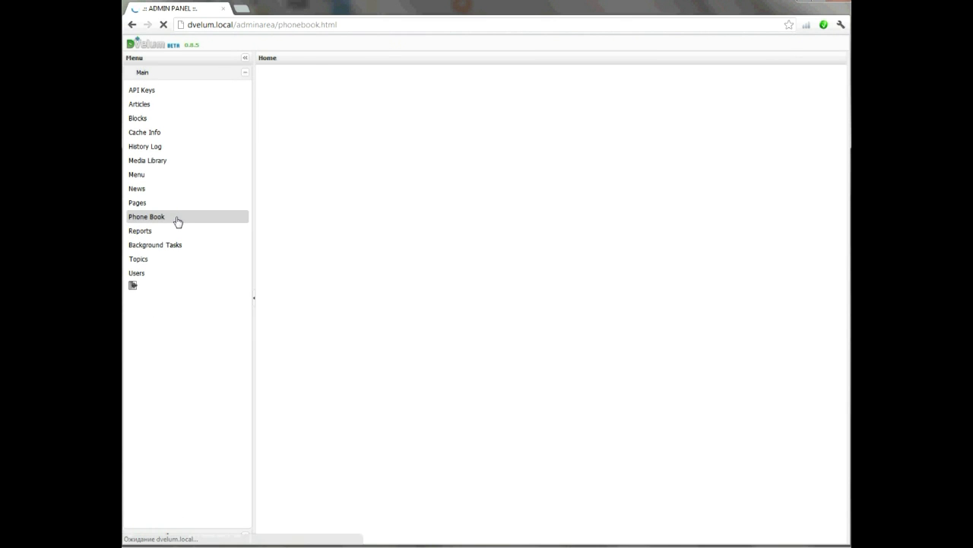
Step: Filter the Phone Book module's contacts by the Friends, Work and All groups in turn
left_click(390, 74)
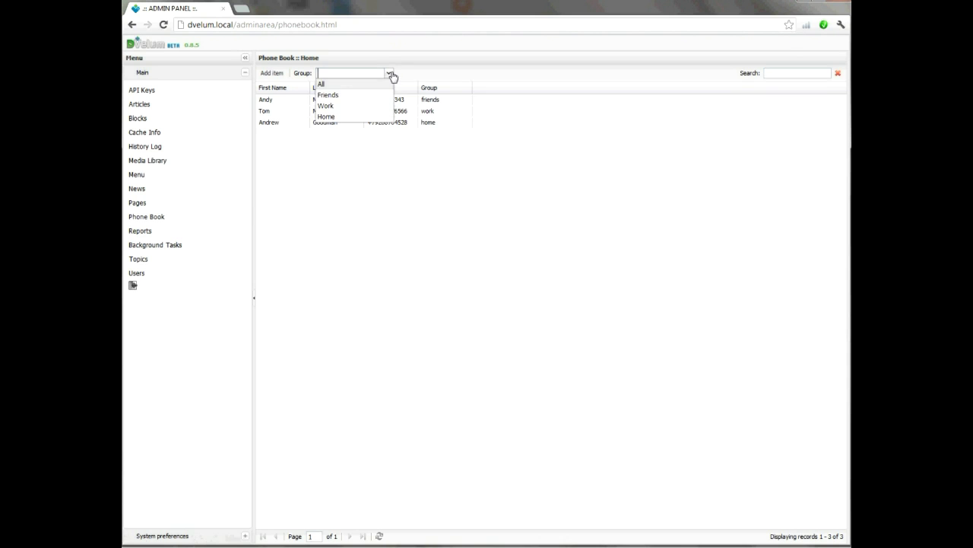
left_click(371, 96)
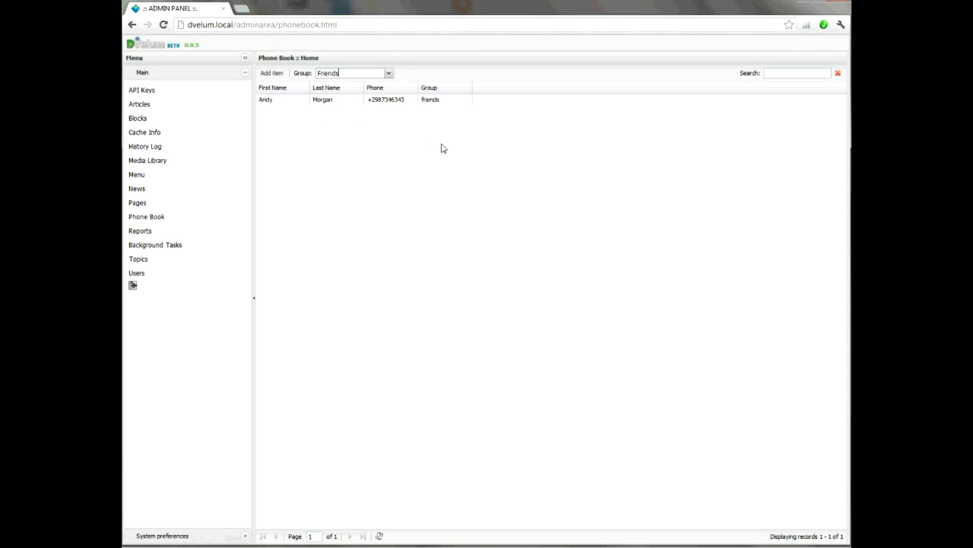
left_click(389, 73)
left_click(370, 106)
left_click(389, 75)
left_click(370, 85)
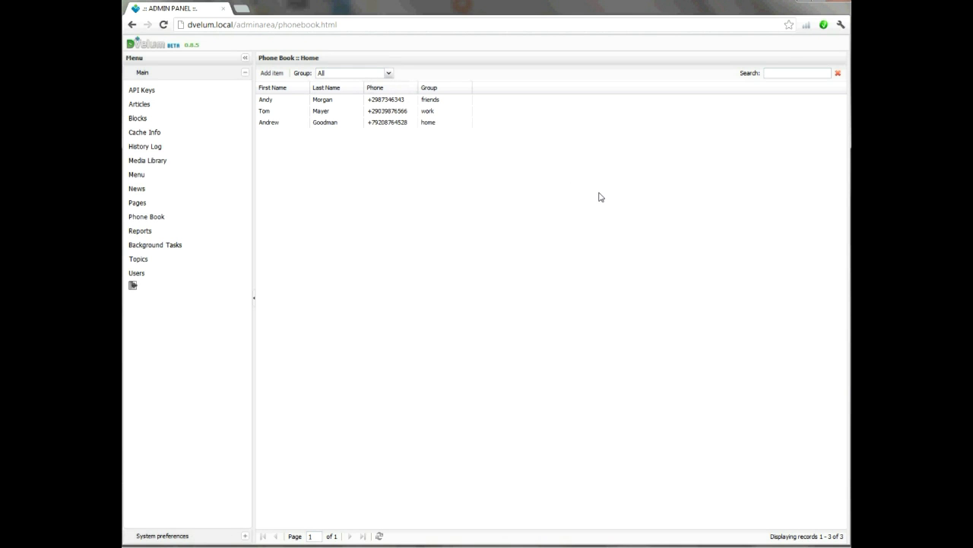
Step: Log out of the admin panel
left_click(213, 289)
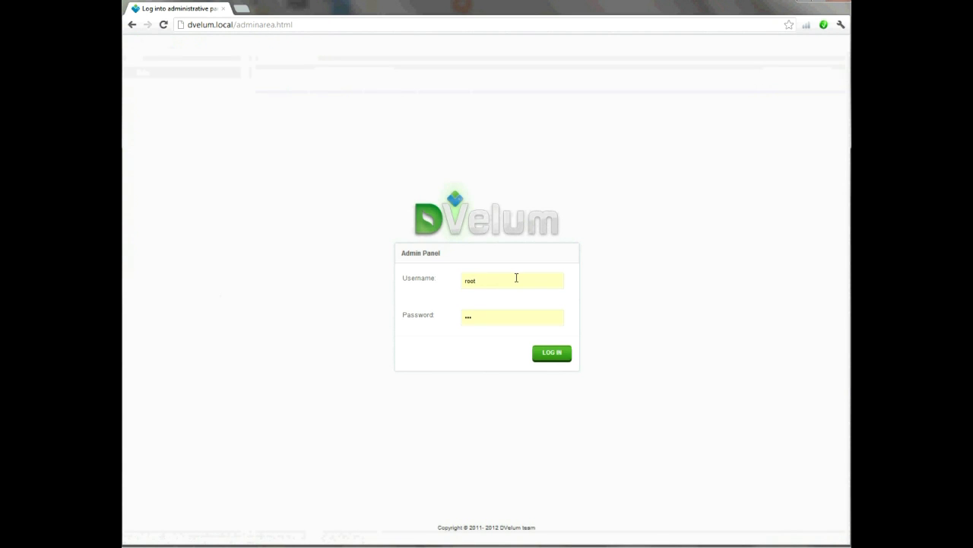